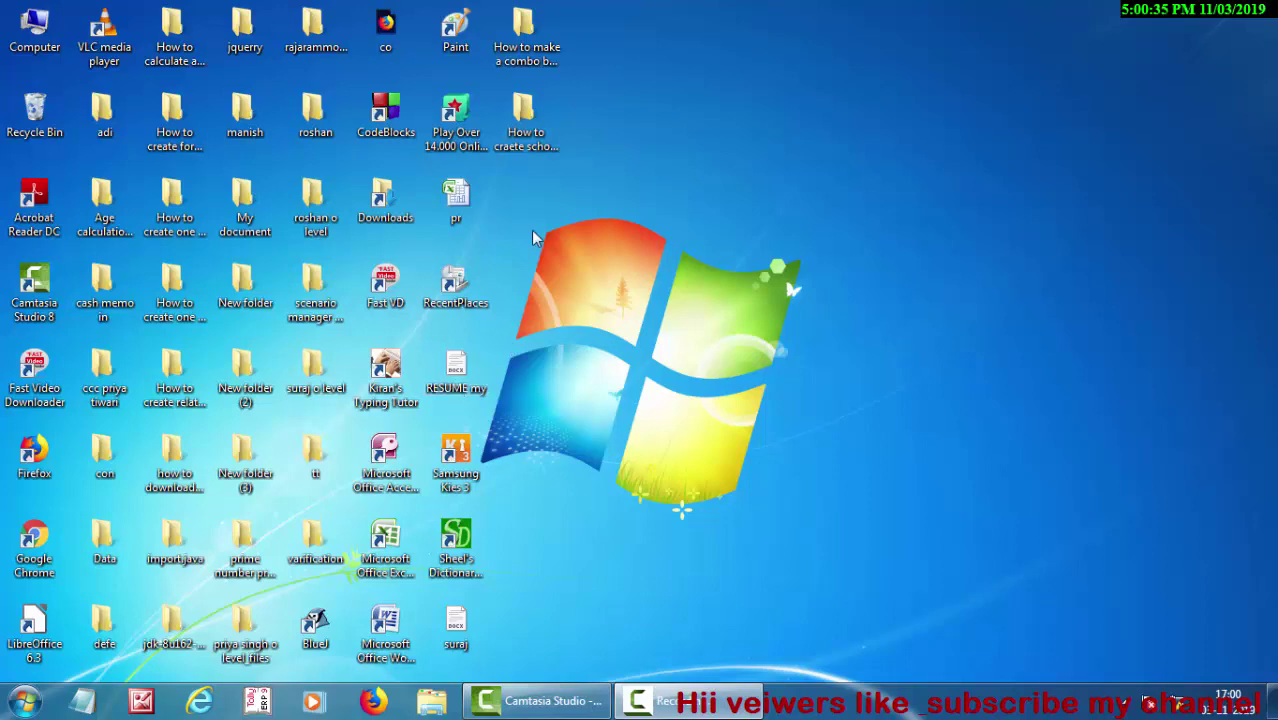
Refresh the desktop repeatedly from its right-click menu.
right_click(622, 149)
click(656, 203)
right_click(656, 200)
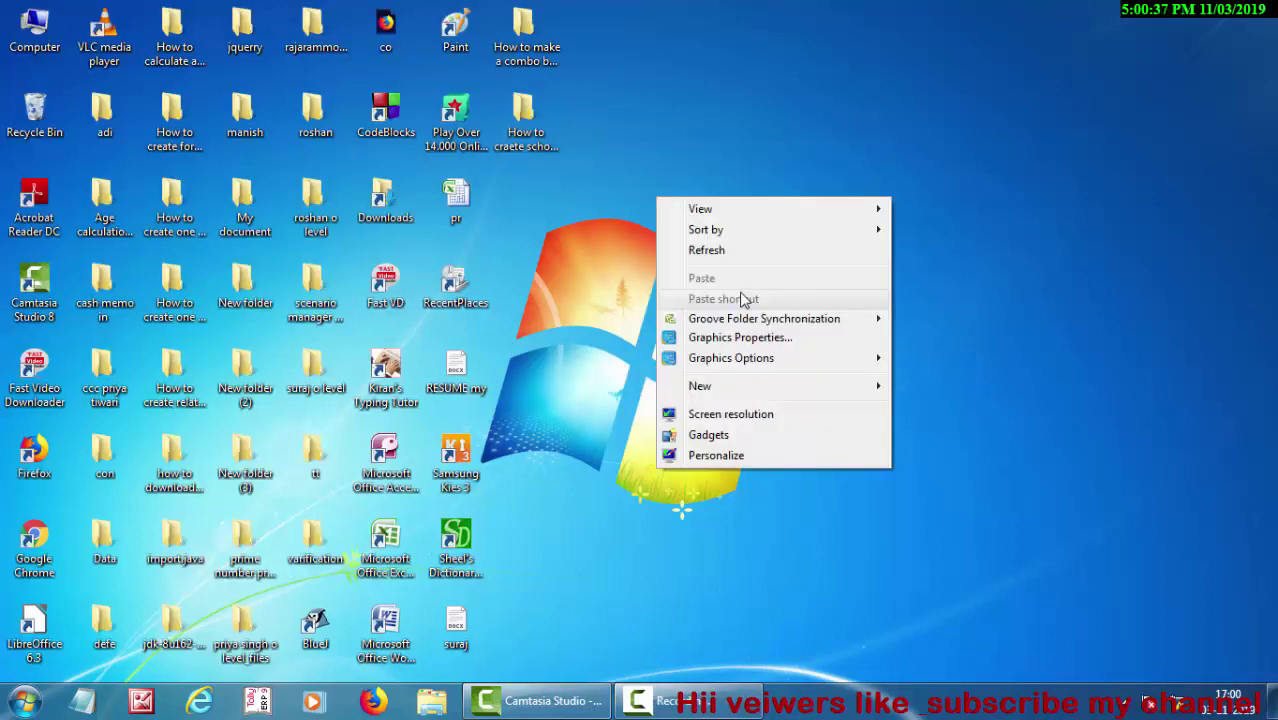
click(743, 250)
right_click(743, 248)
mouse_move(792, 279)
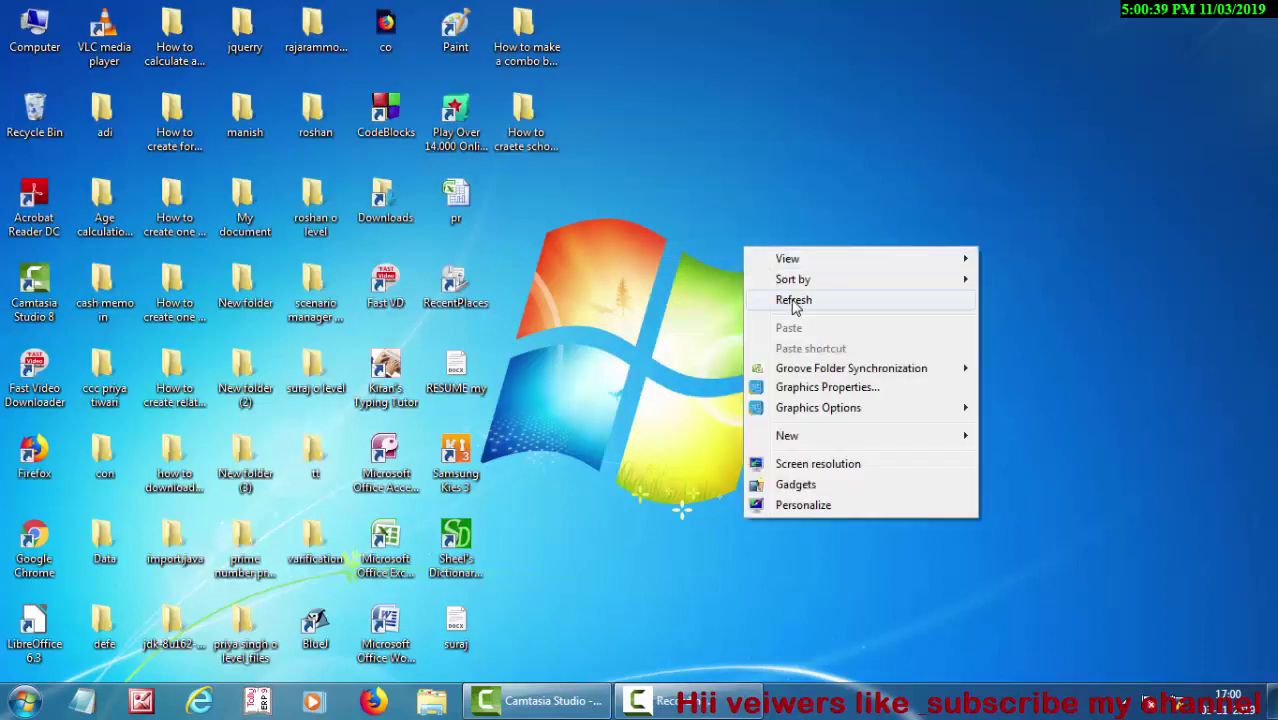
click(792, 297)
right_click(793, 301)
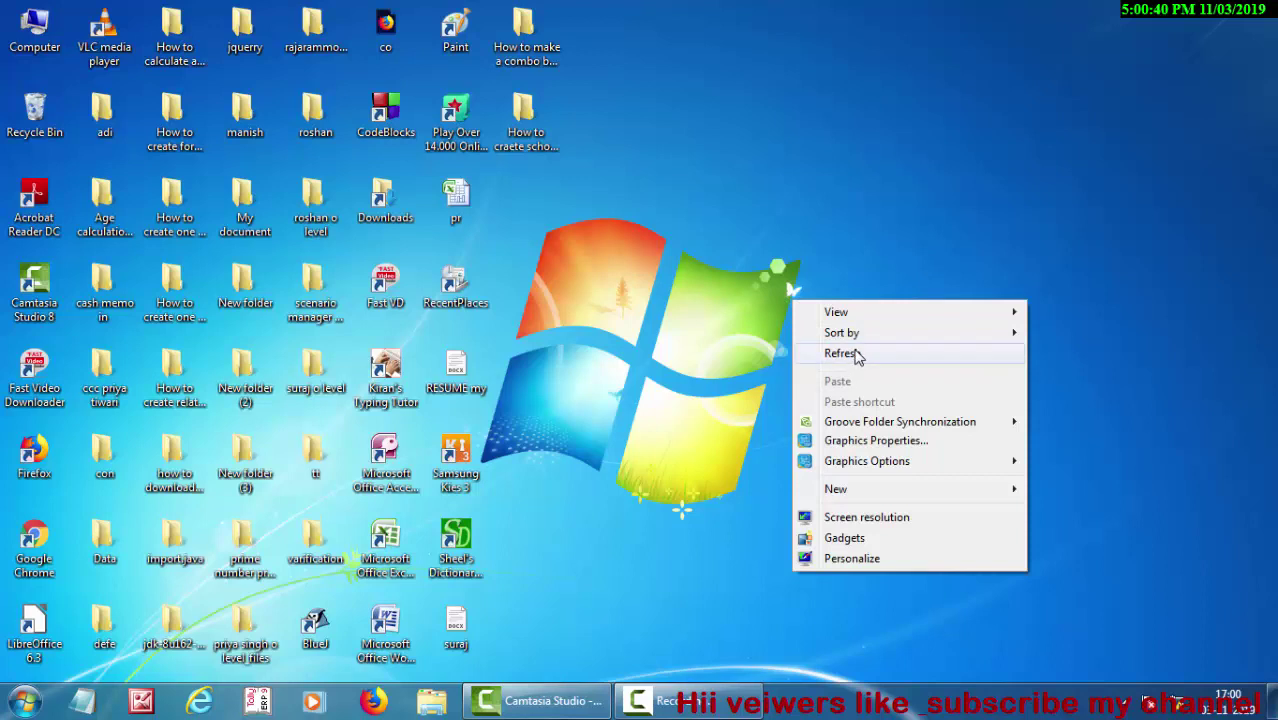
click(792, 196)
right_click(792, 153)
click(890, 208)
right_click(853, 212)
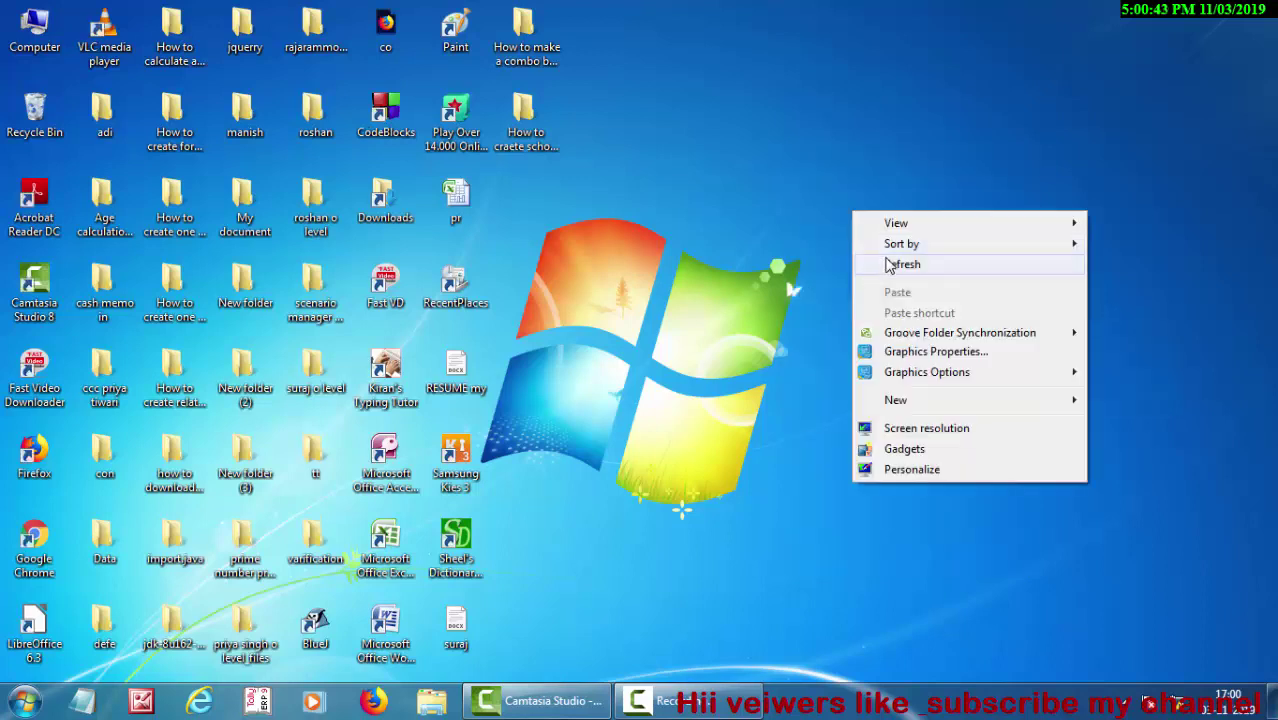
click(882, 263)
right_click(879, 259)
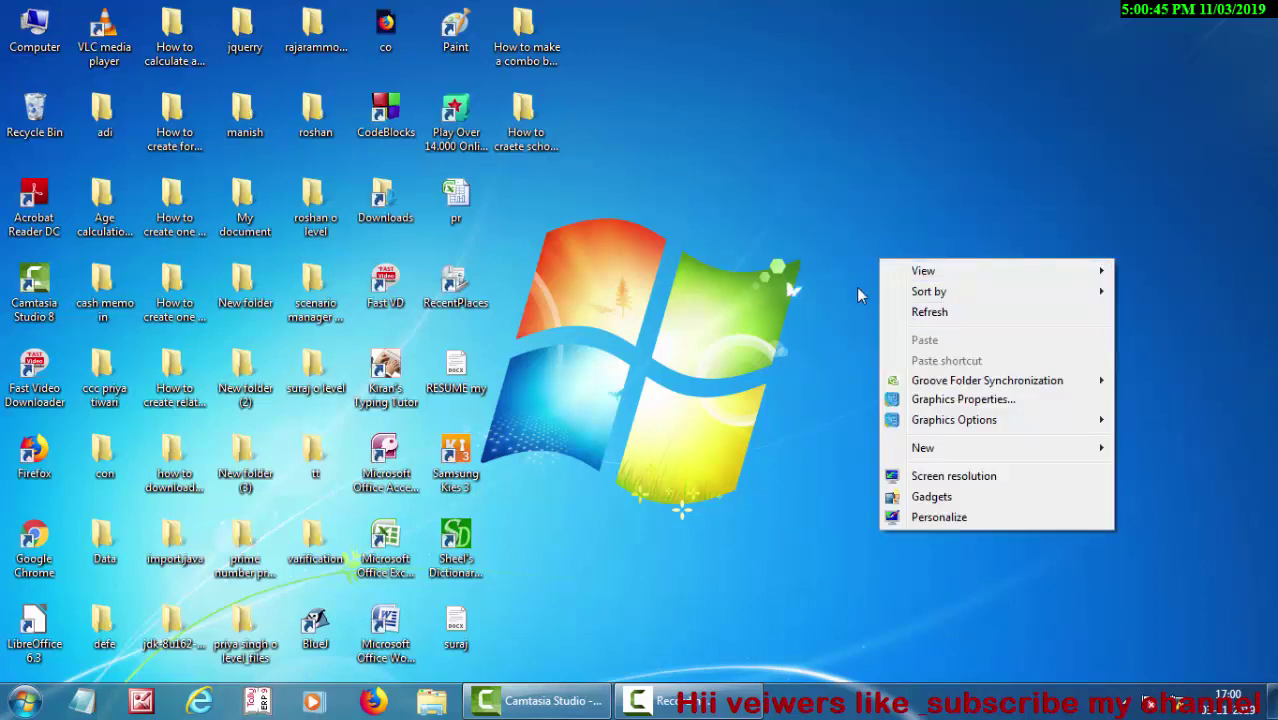
click(918, 313)
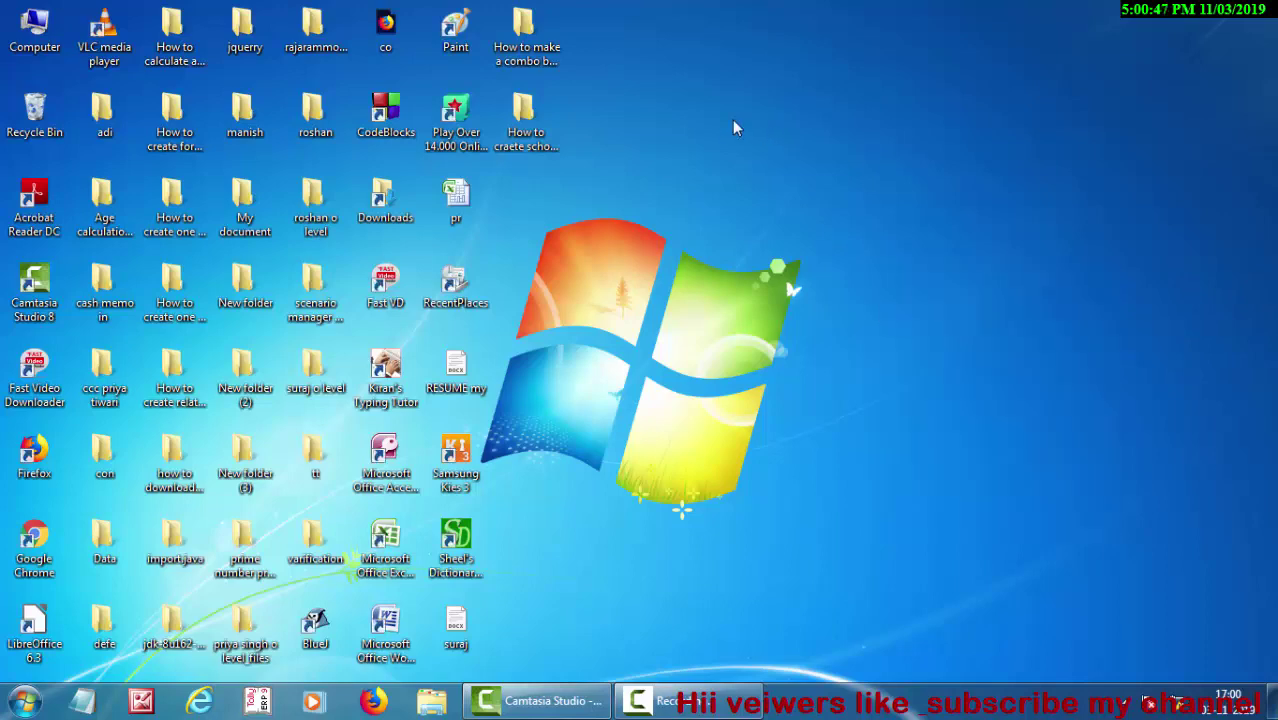
right_click(732, 119)
click(768, 176)
right_click(746, 142)
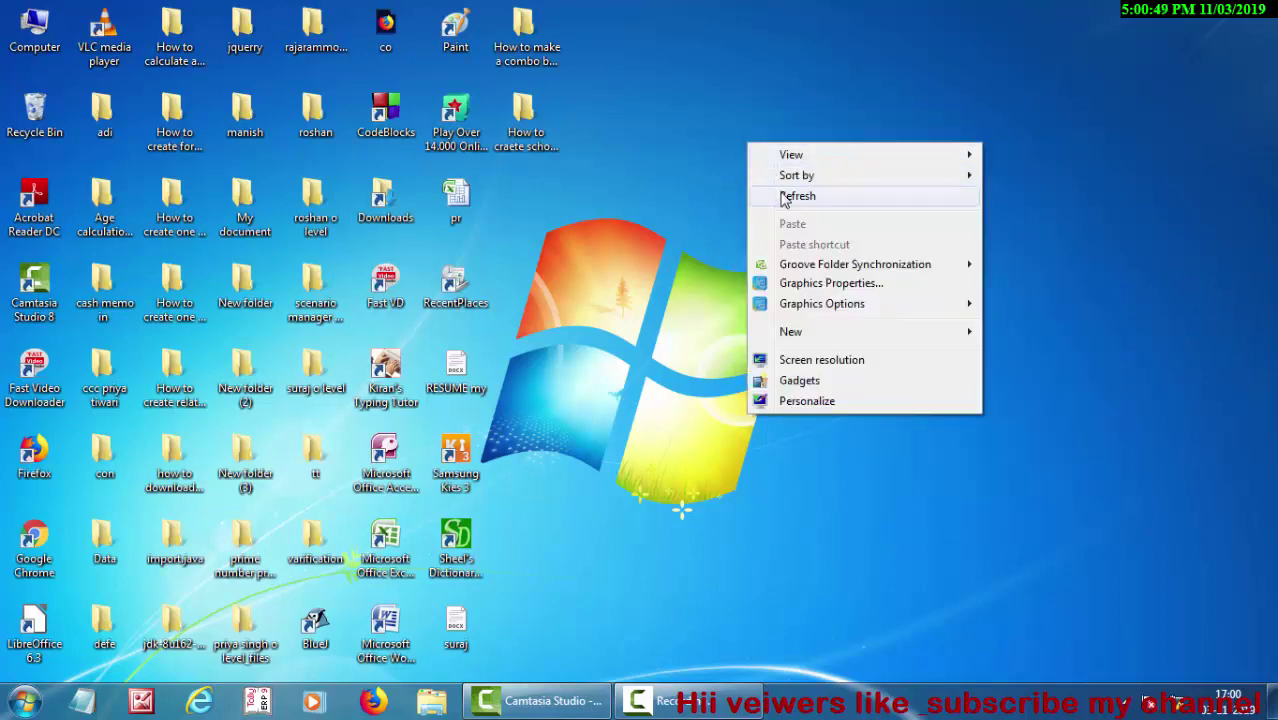
click(786, 197)
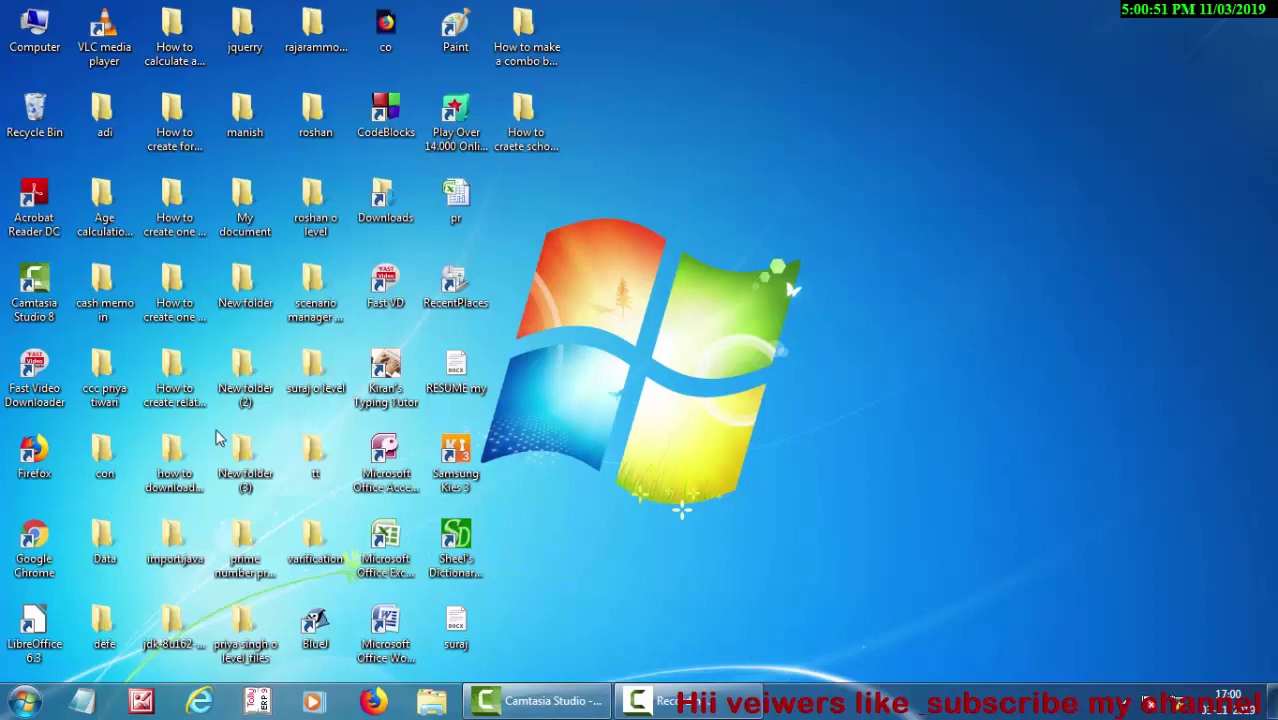
Launch Access 2007 and create a new blank database, Database155.
click(367, 467)
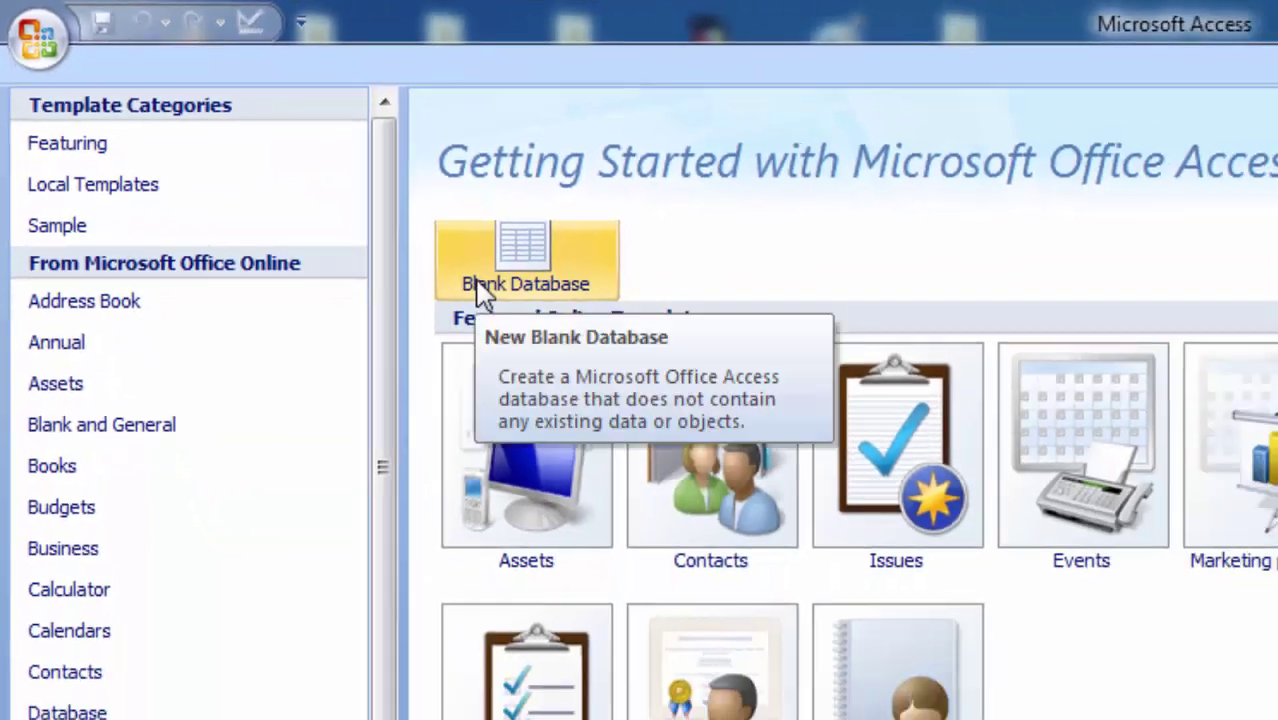
click(272, 162)
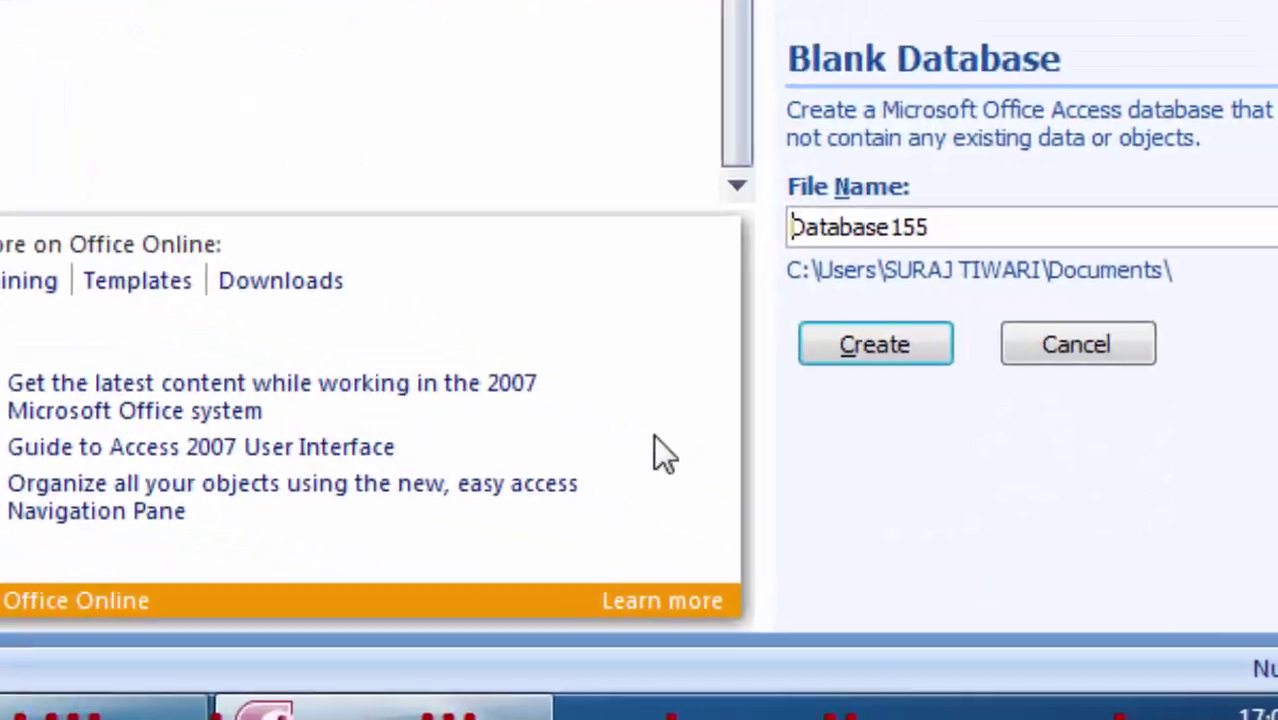
click(850, 320)
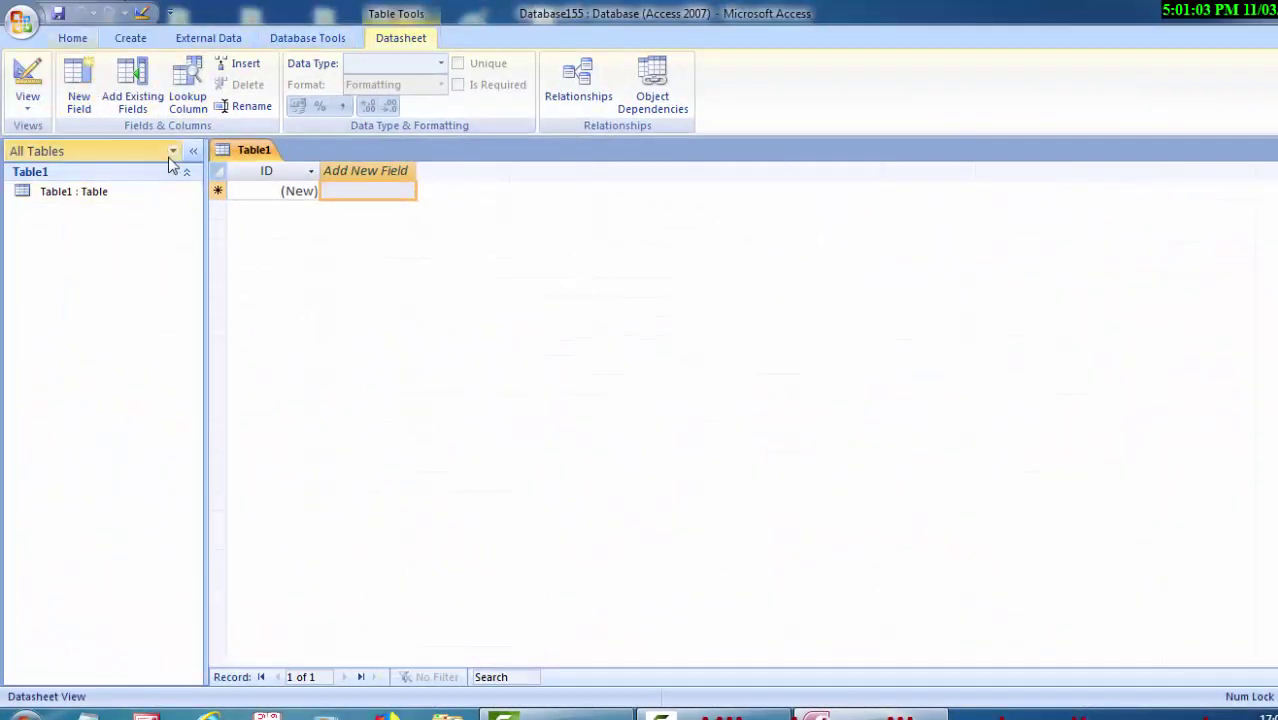
Switch the new table to Design view and save it as 'Drop'.
click(18, 104)
click(60, 184)
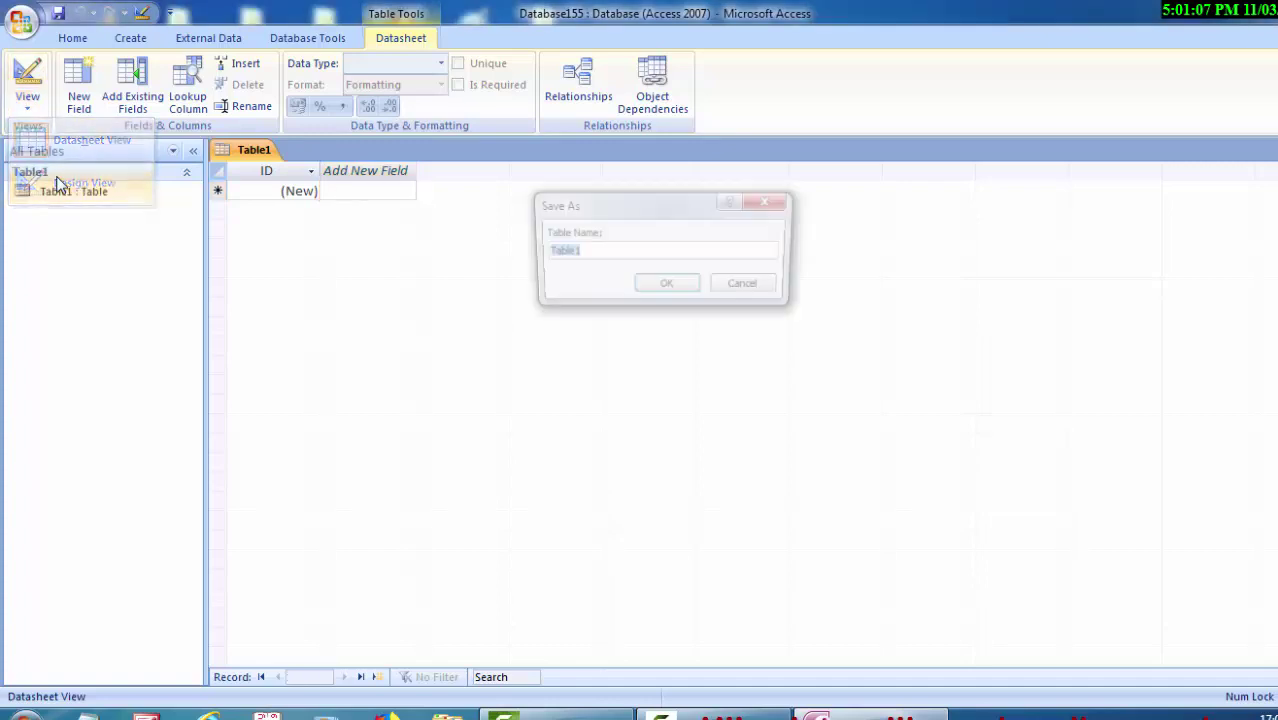
key(BackSpace)
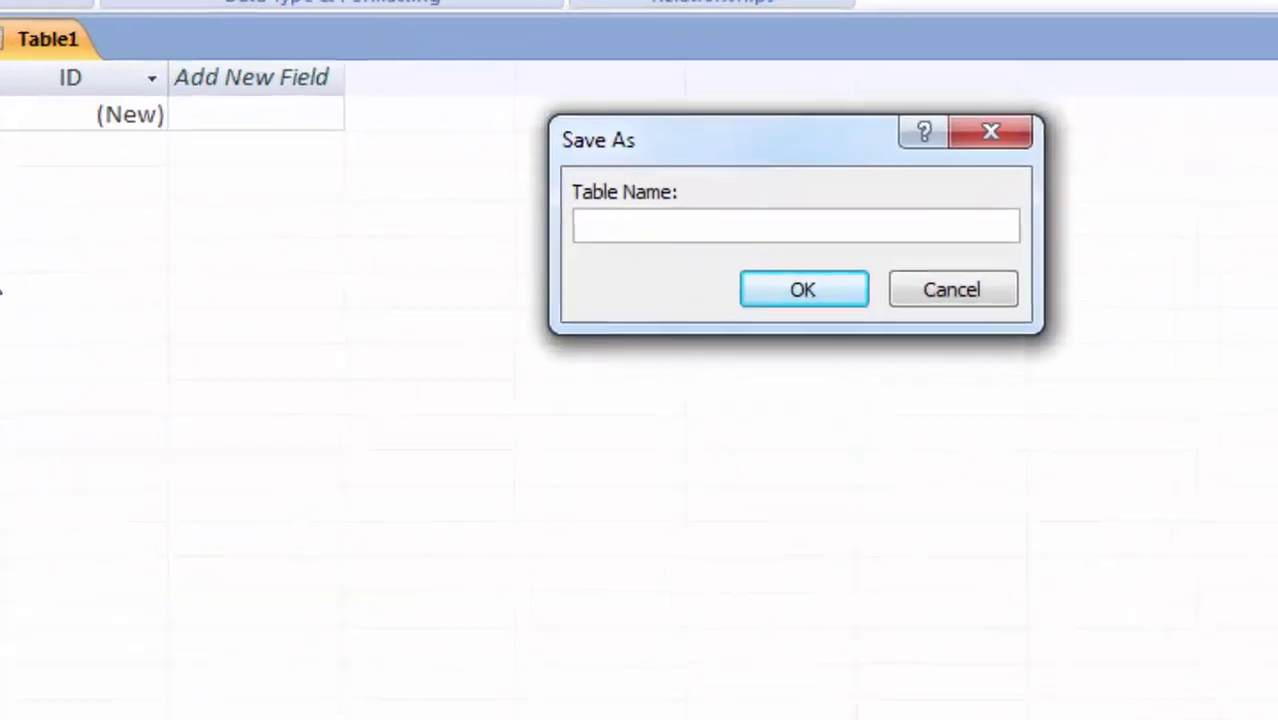
text(Dr)
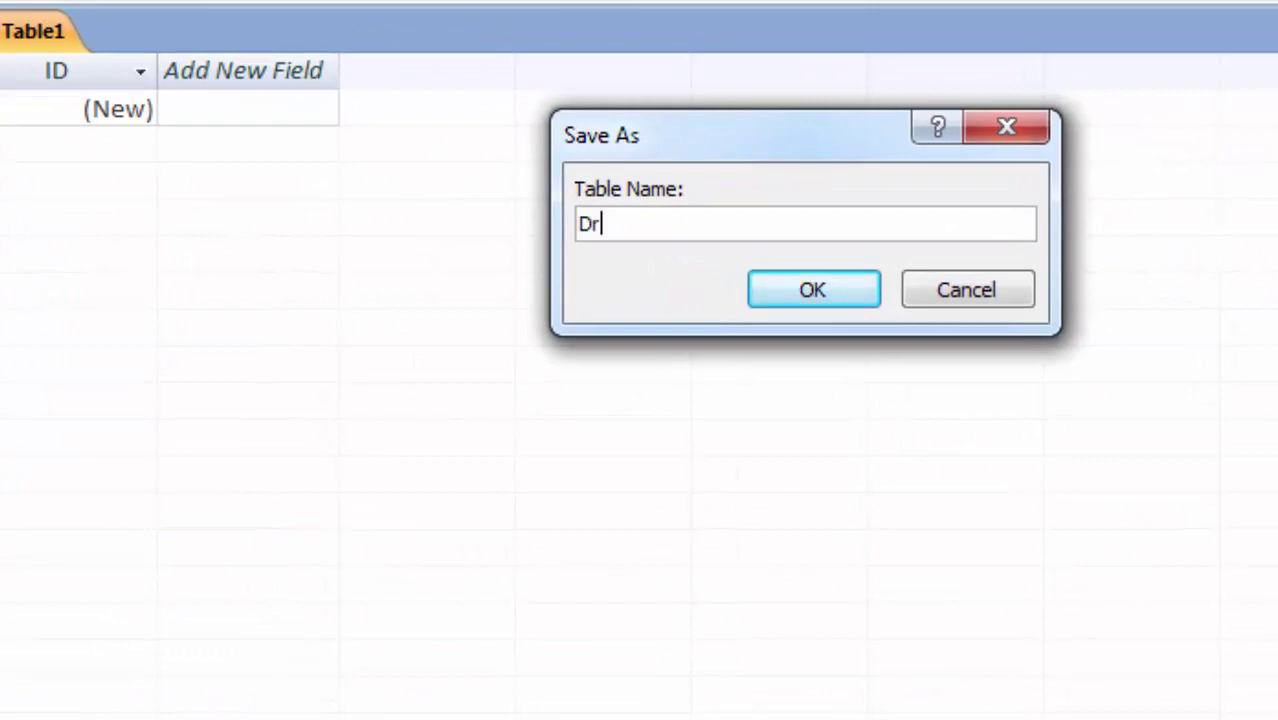
text(op)
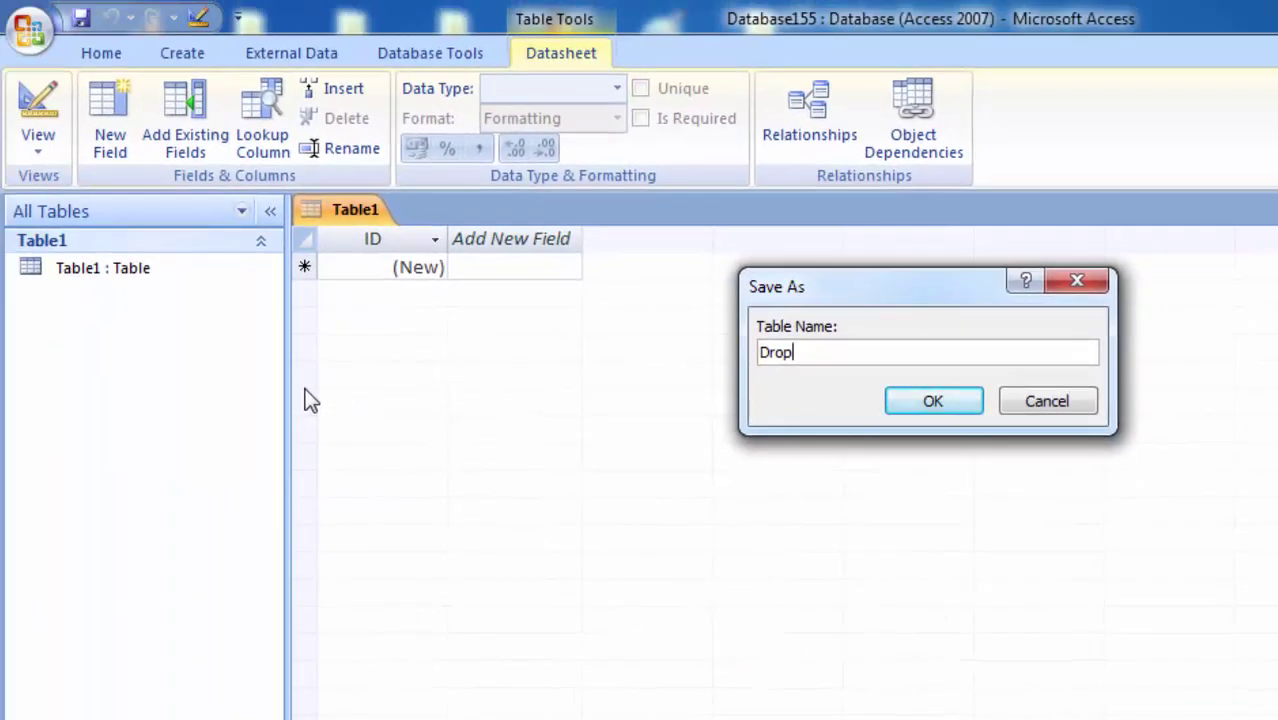
key(Return)
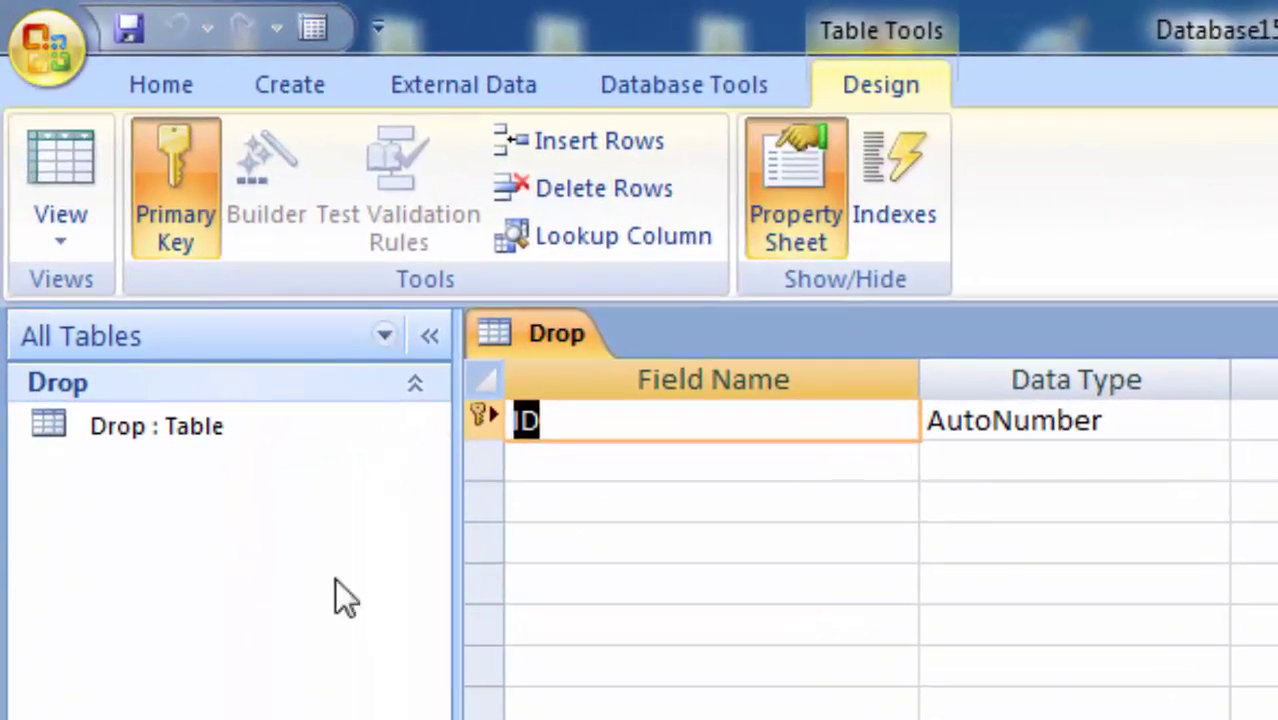
Rename the ID key field to 'Registration id'.
click(626, 422)
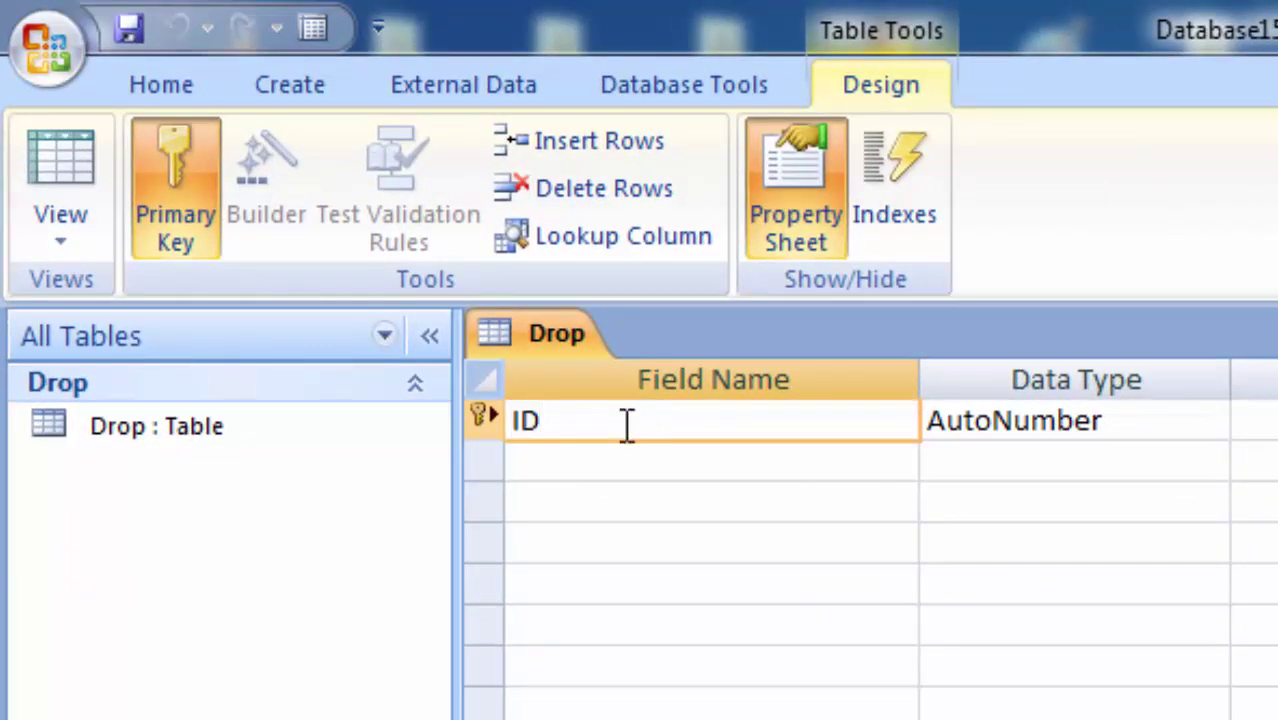
key(BackSpace)
key(BackSpace)
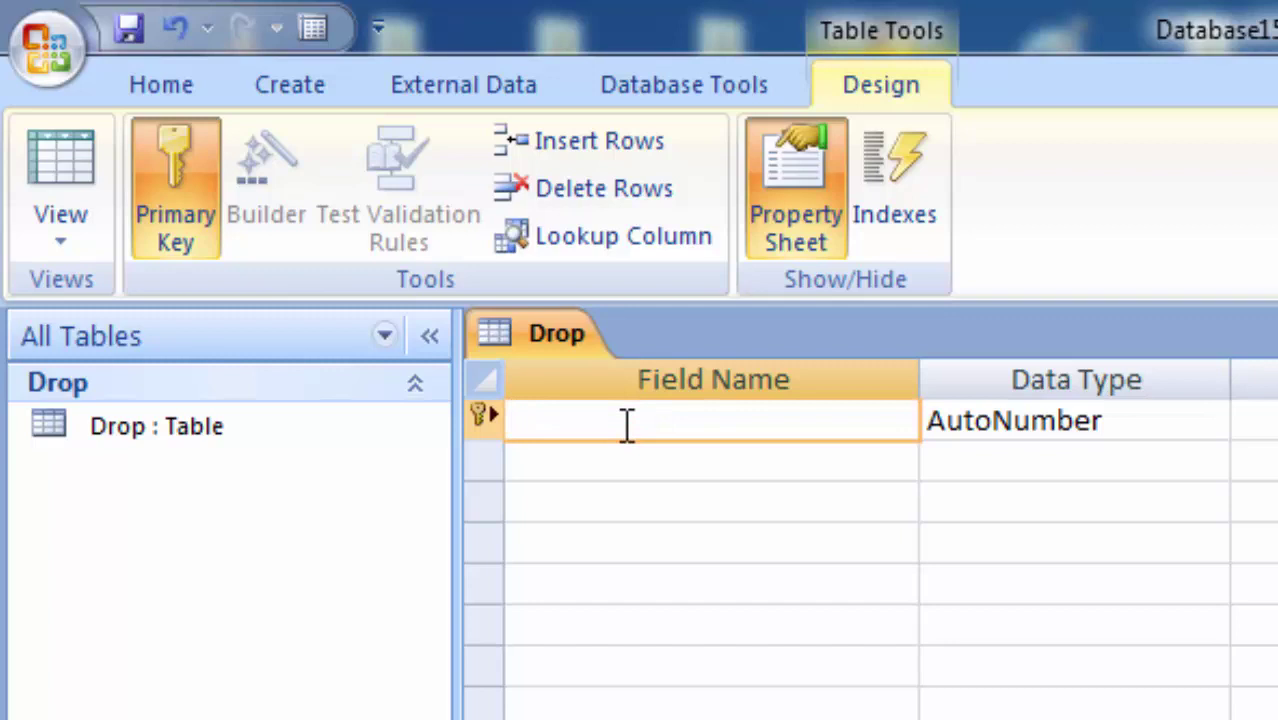
text(Stu)
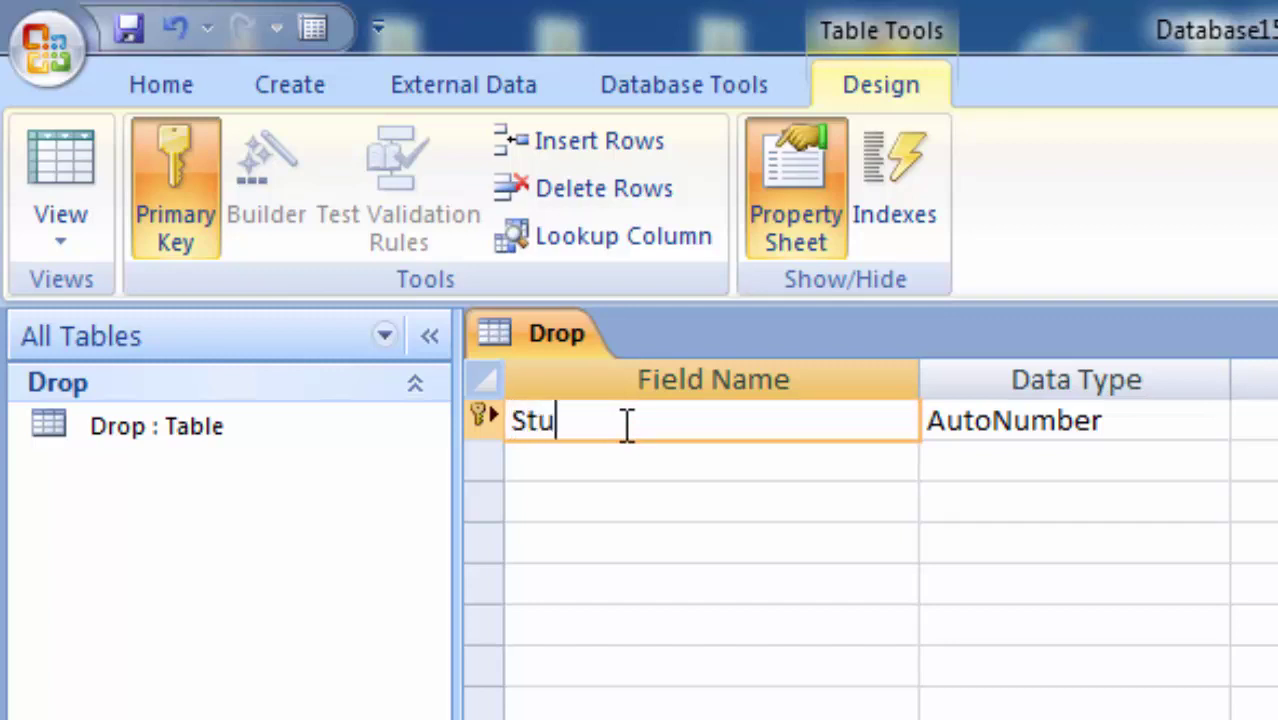
text(den)
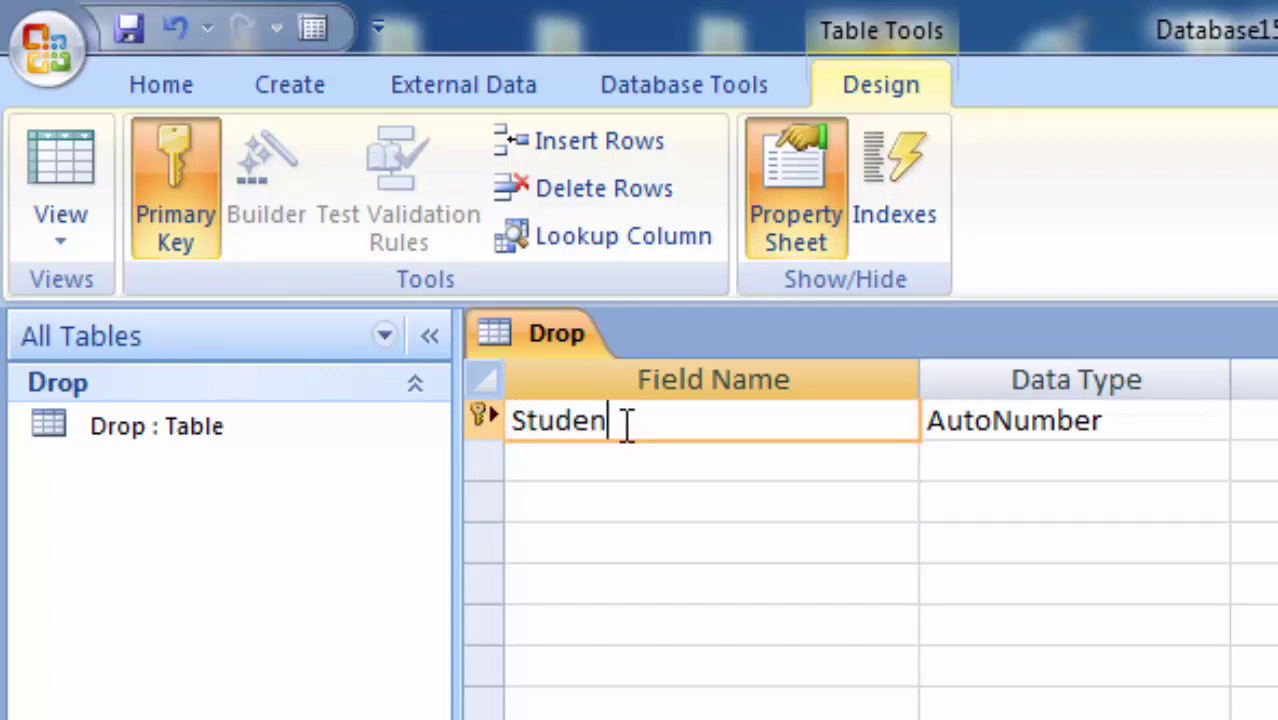
key(BackSpace)
key(BackSpace)
key(BackSpace)
key(BackSpace)
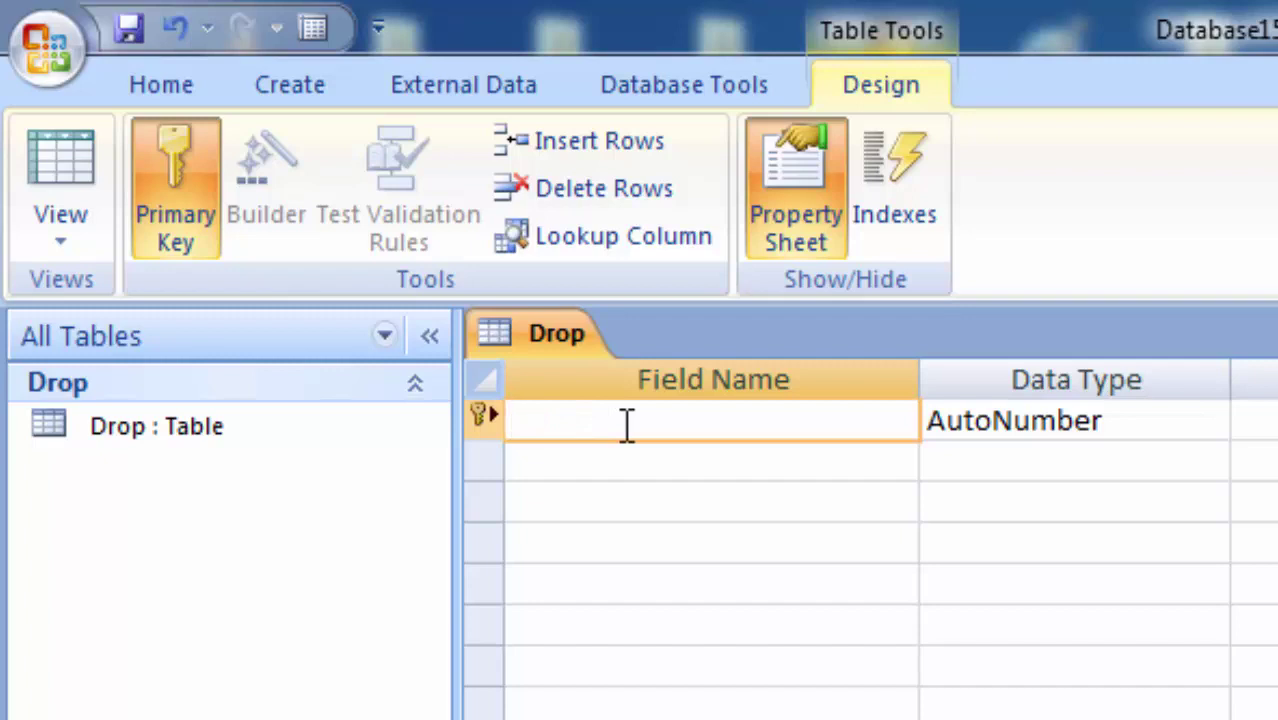
text(Regi)
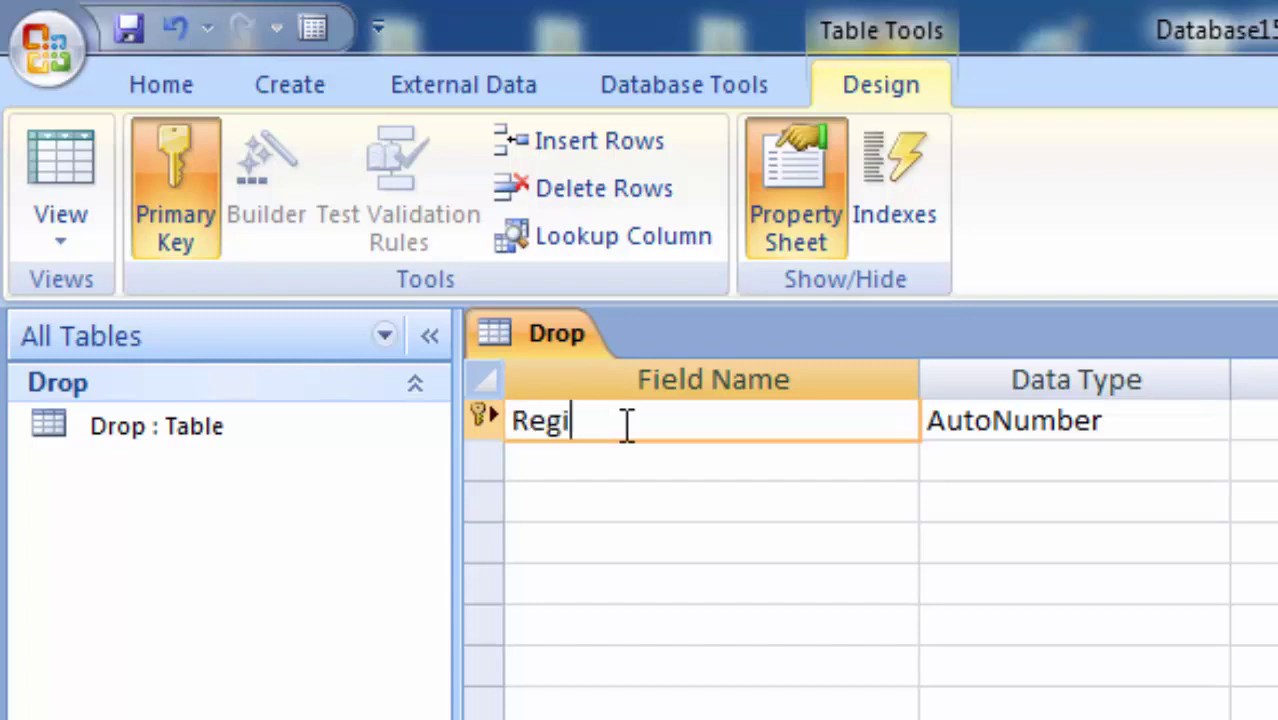
text(stra)
text(tion )
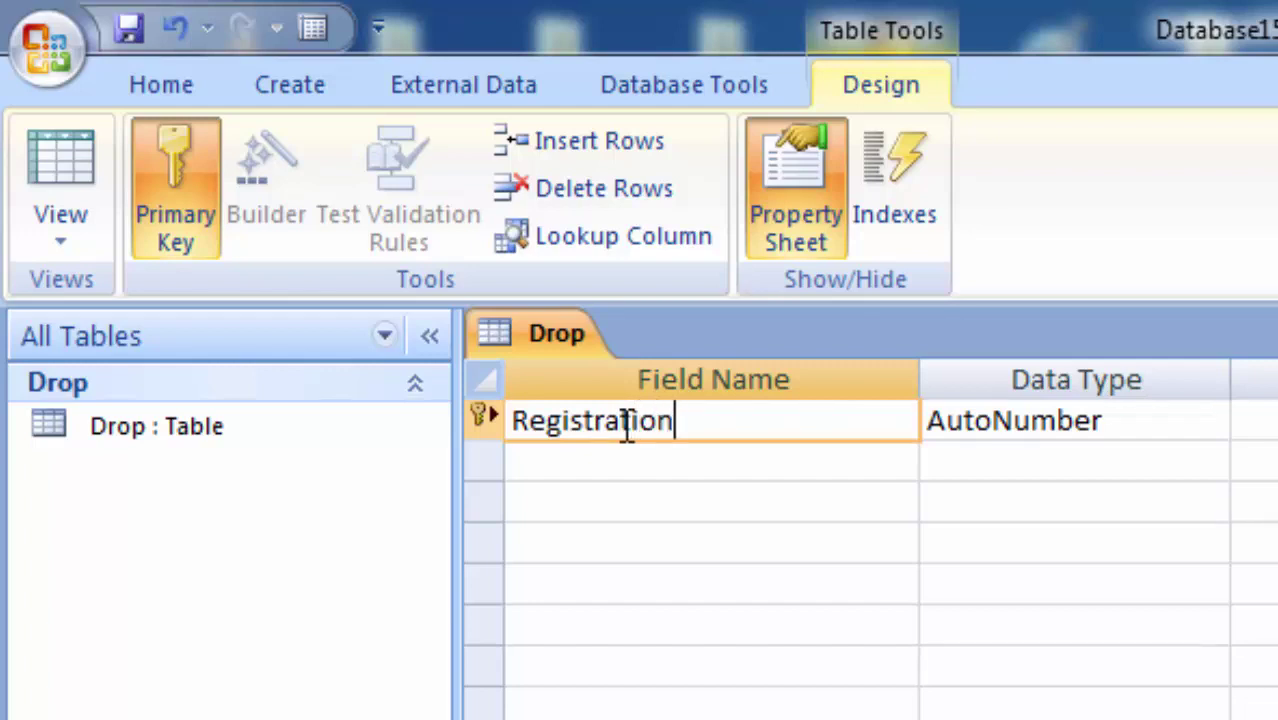
text(i)
text(d)
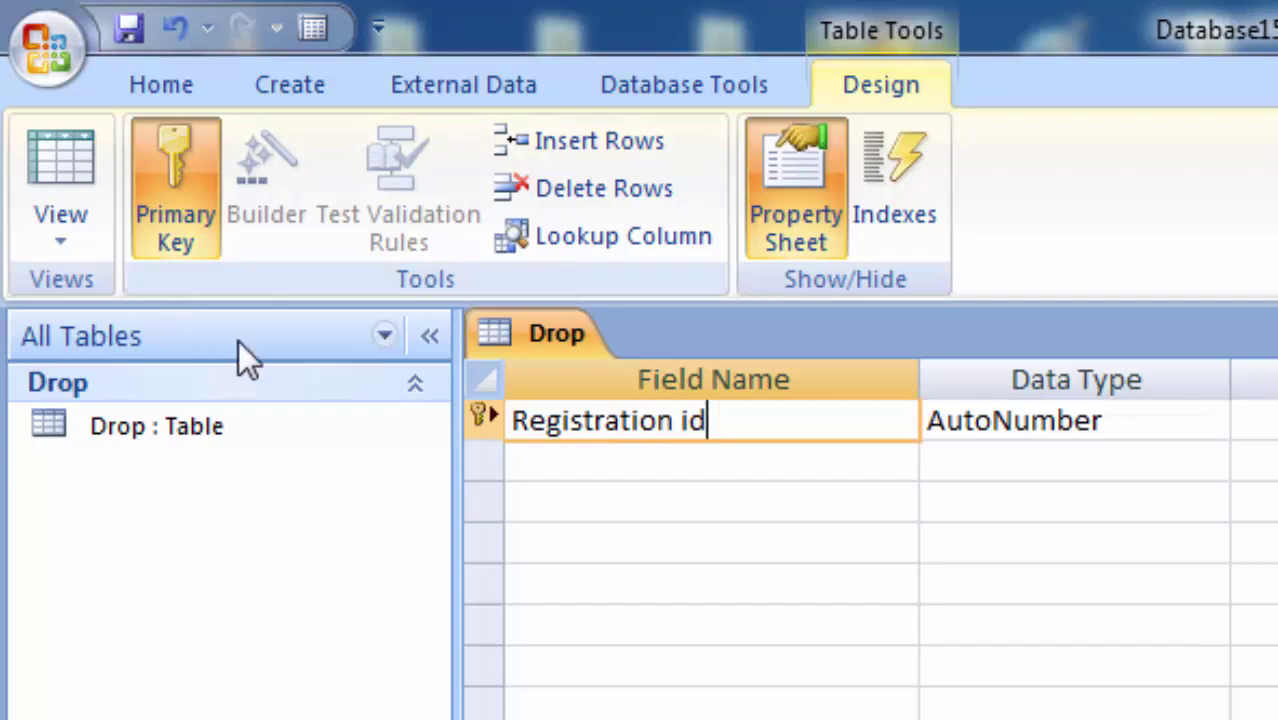
Change the Registration id data type from AutoNumber to Number.
click(1165, 414)
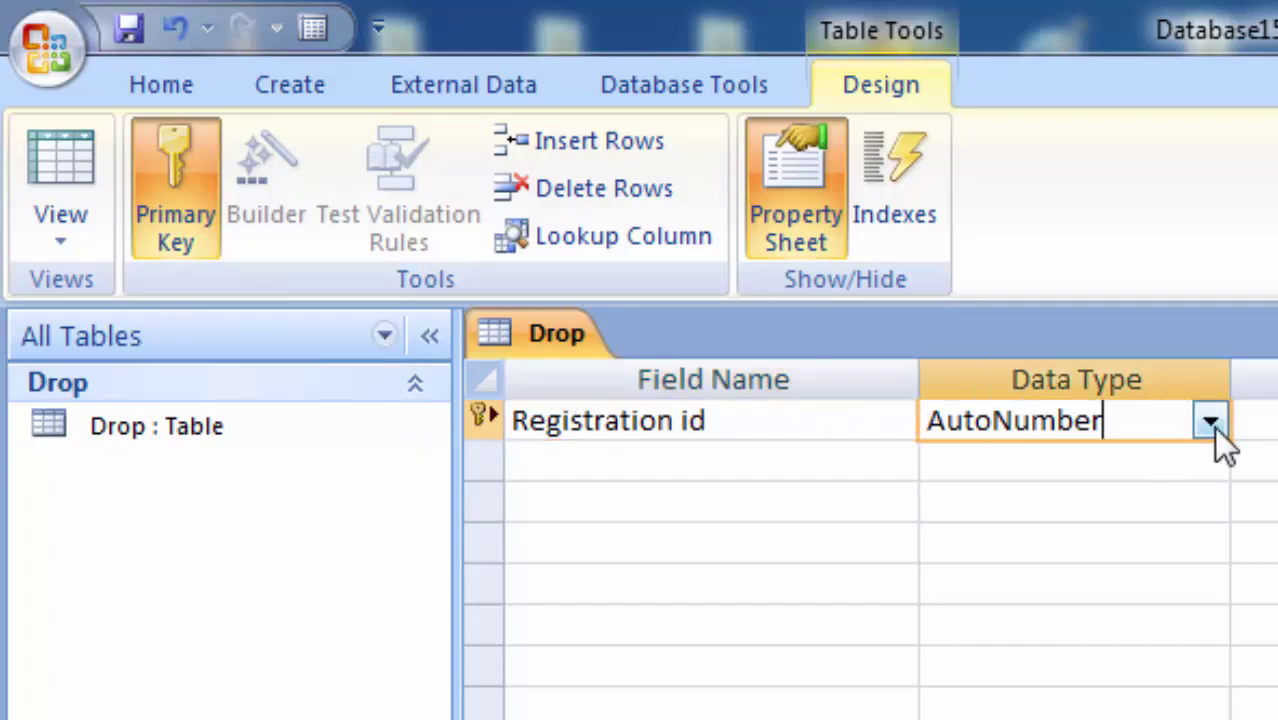
click(1212, 425)
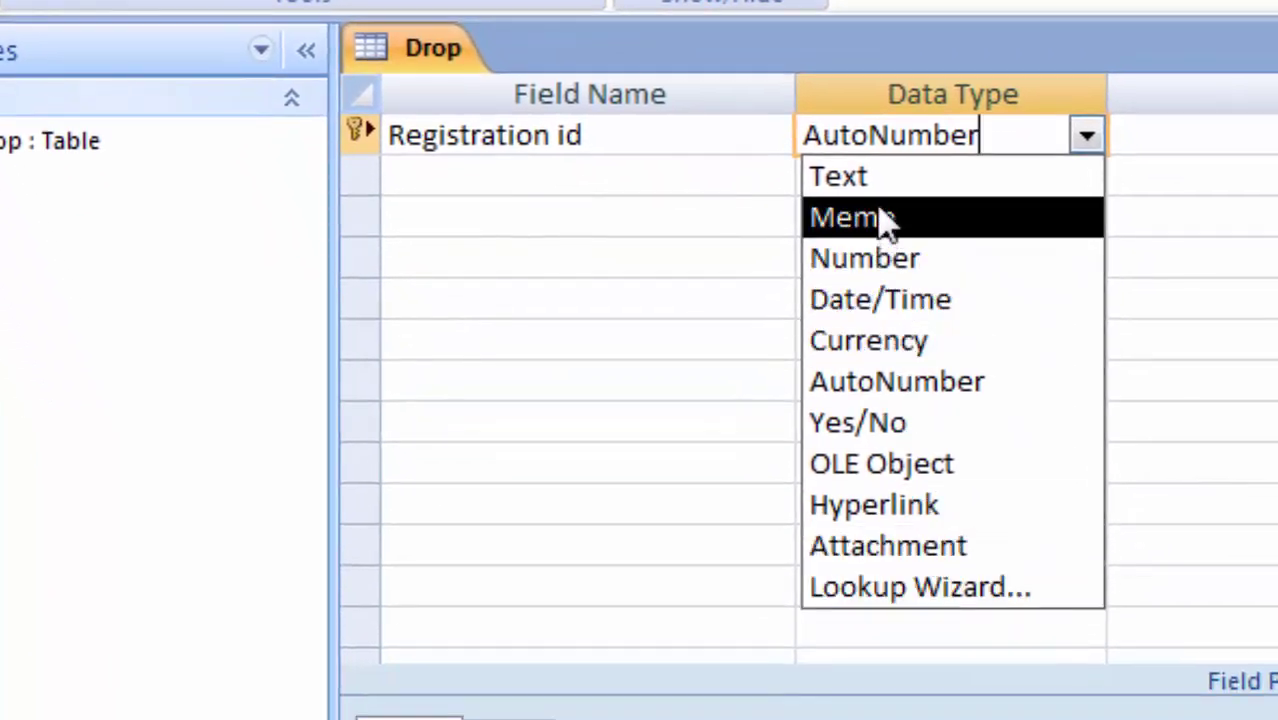
click(896, 256)
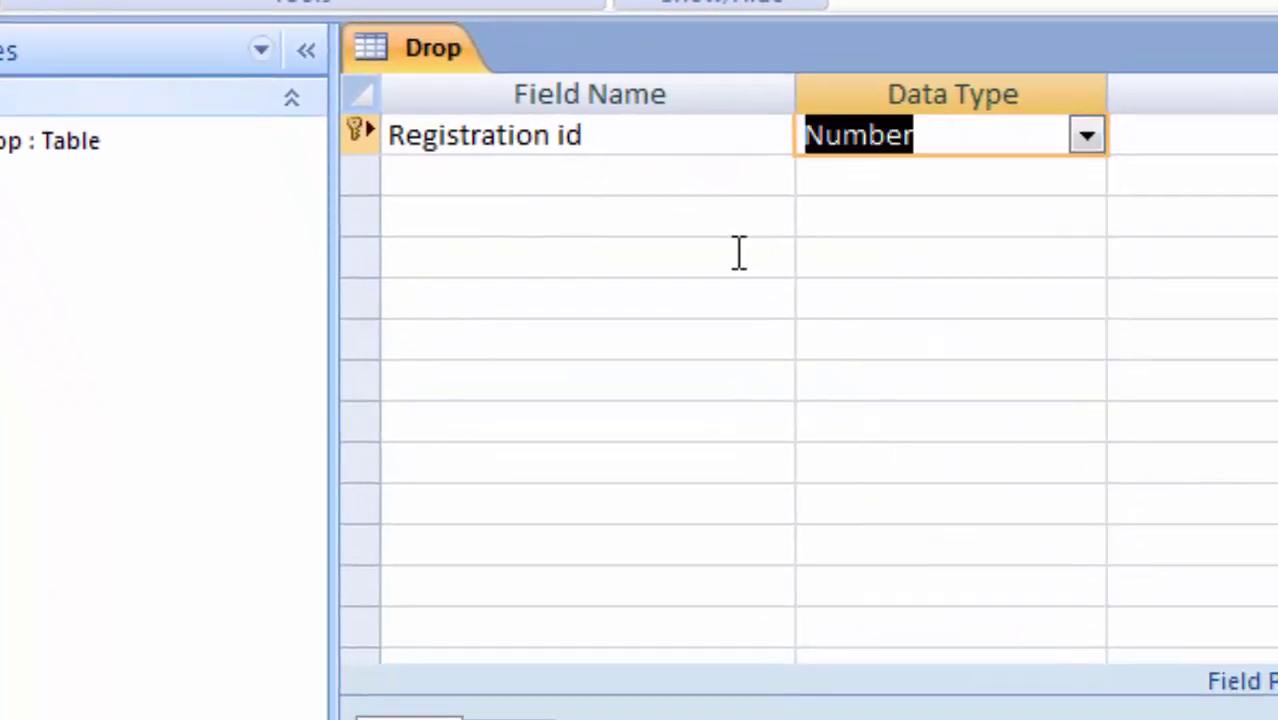
click(564, 184)
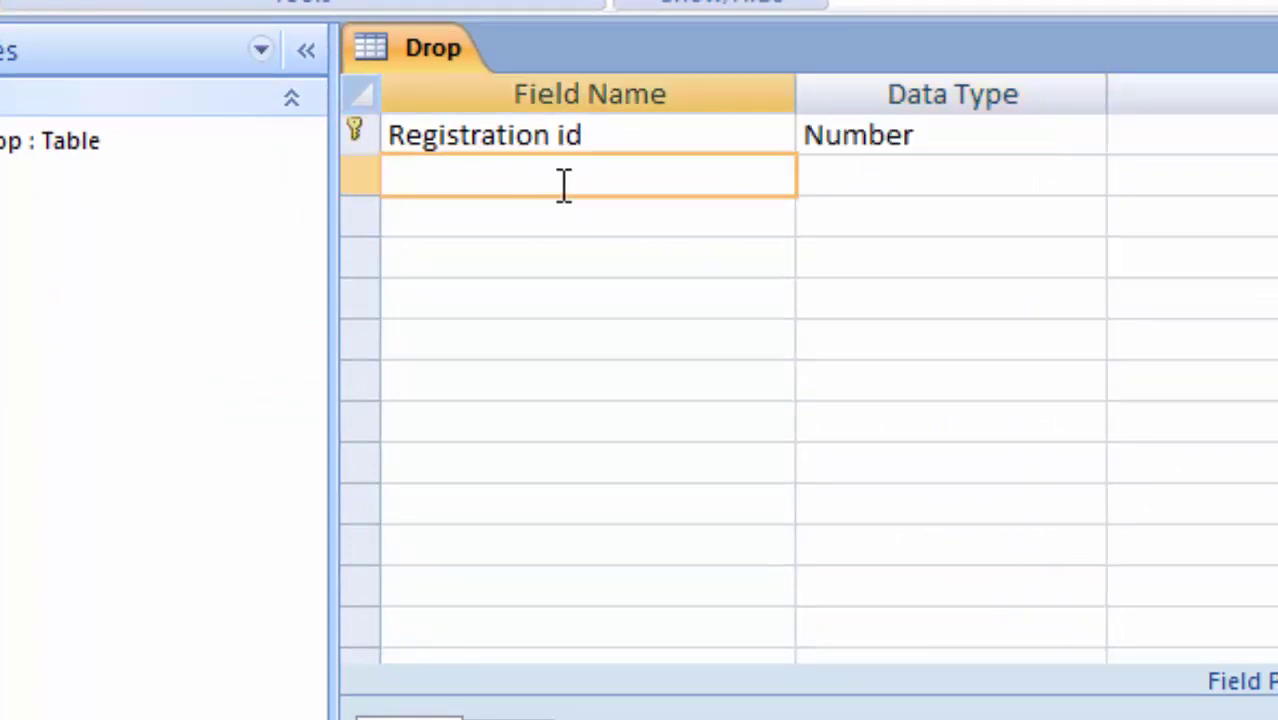
Add a 'Student Name' field with the Text data type.
text(St)
text(udent)
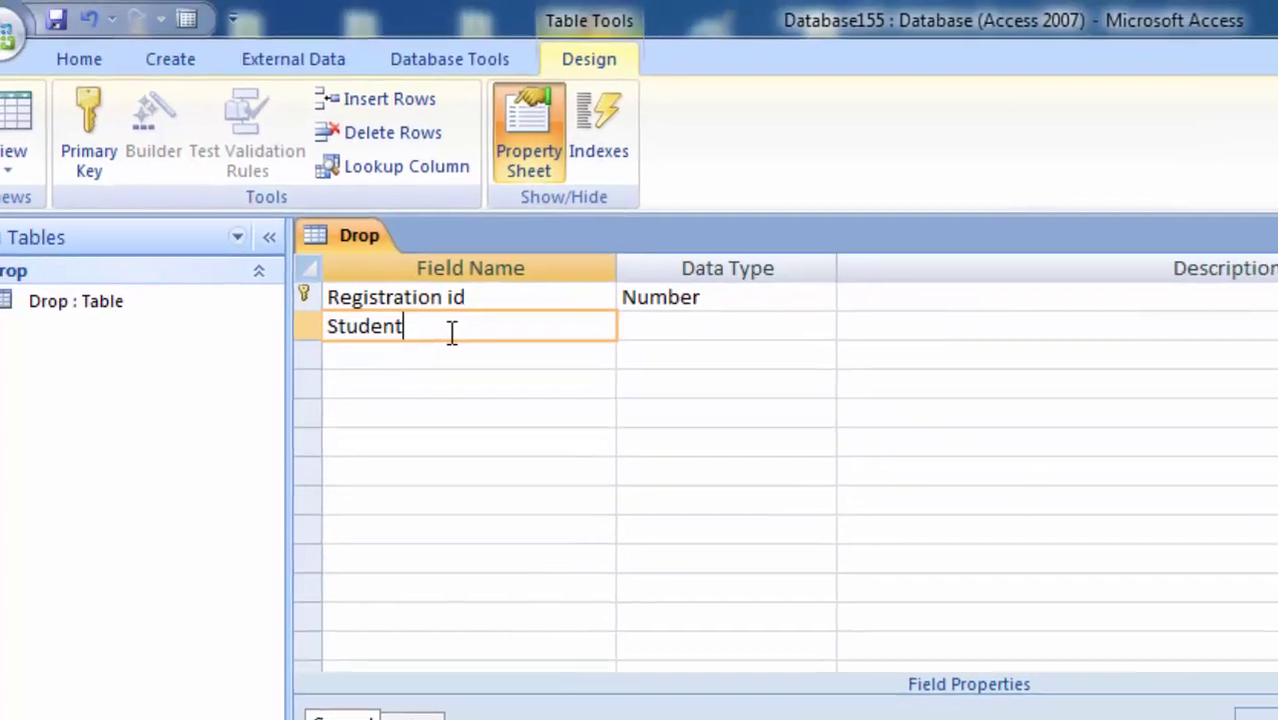
text( N)
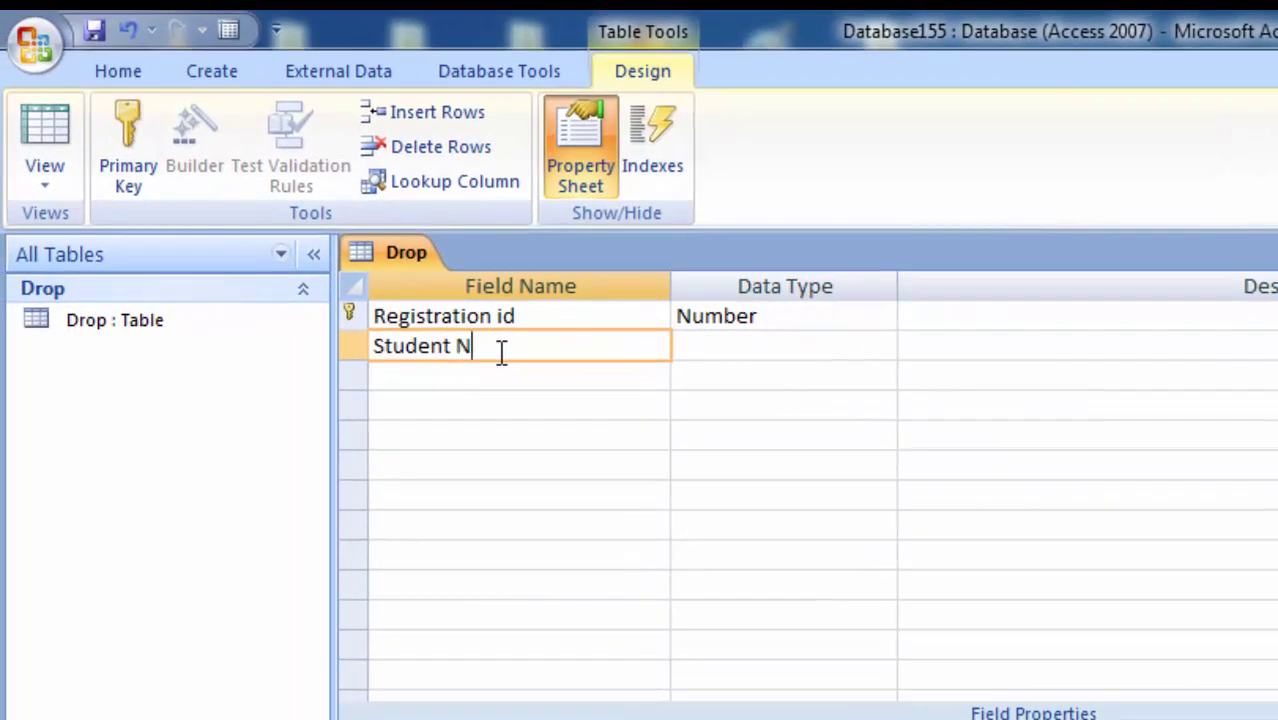
text(sa)
key(BackSpace)
key(BackSpace)
text(am)
text(e)
click(756, 347)
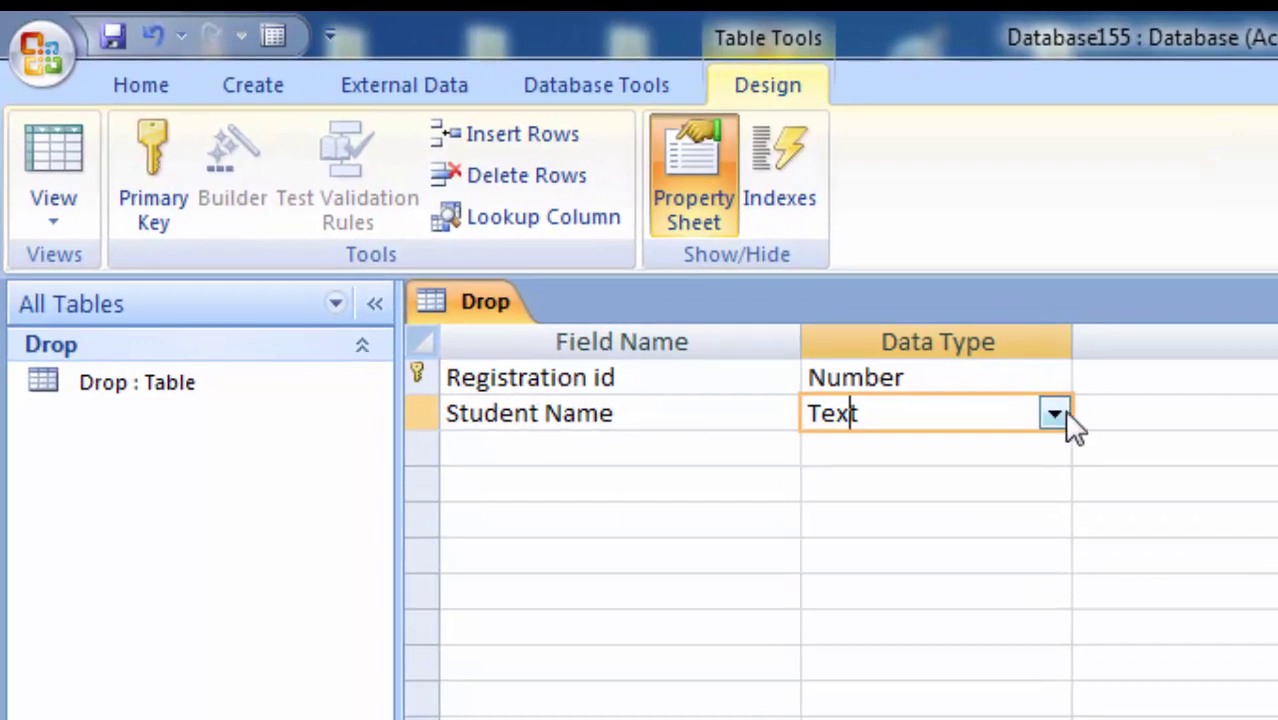
click(935, 367)
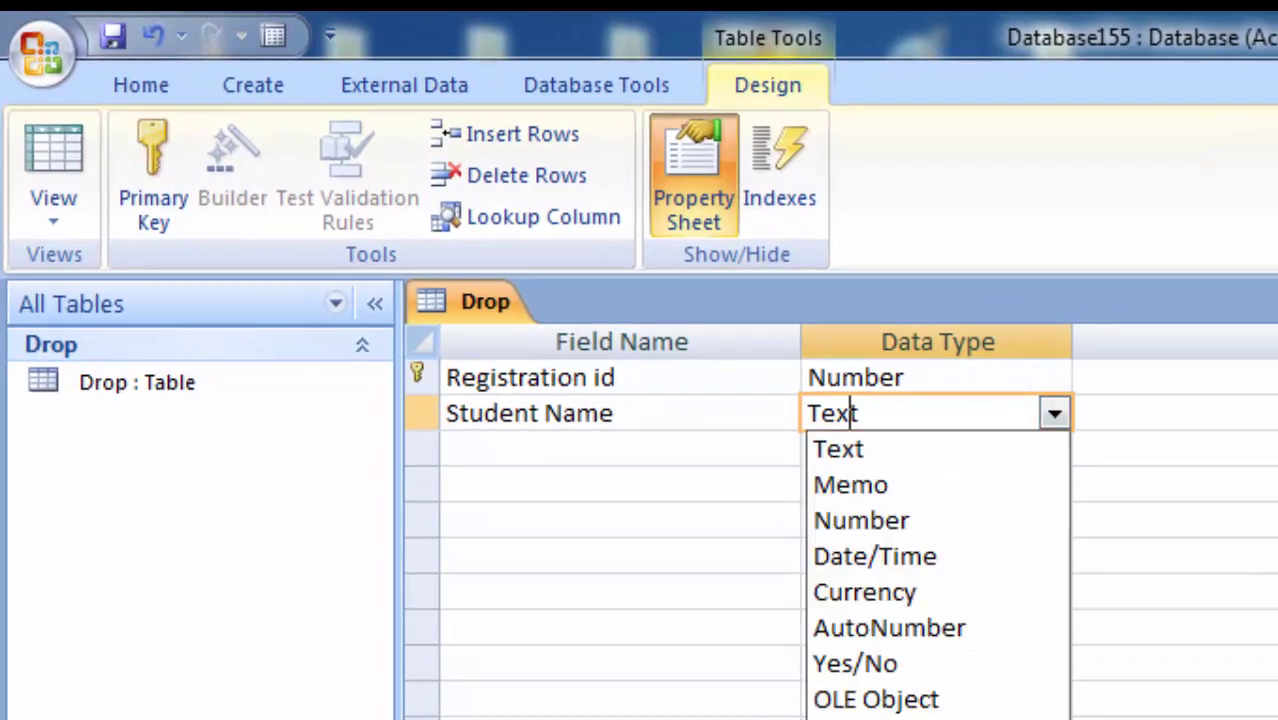
click(913, 453)
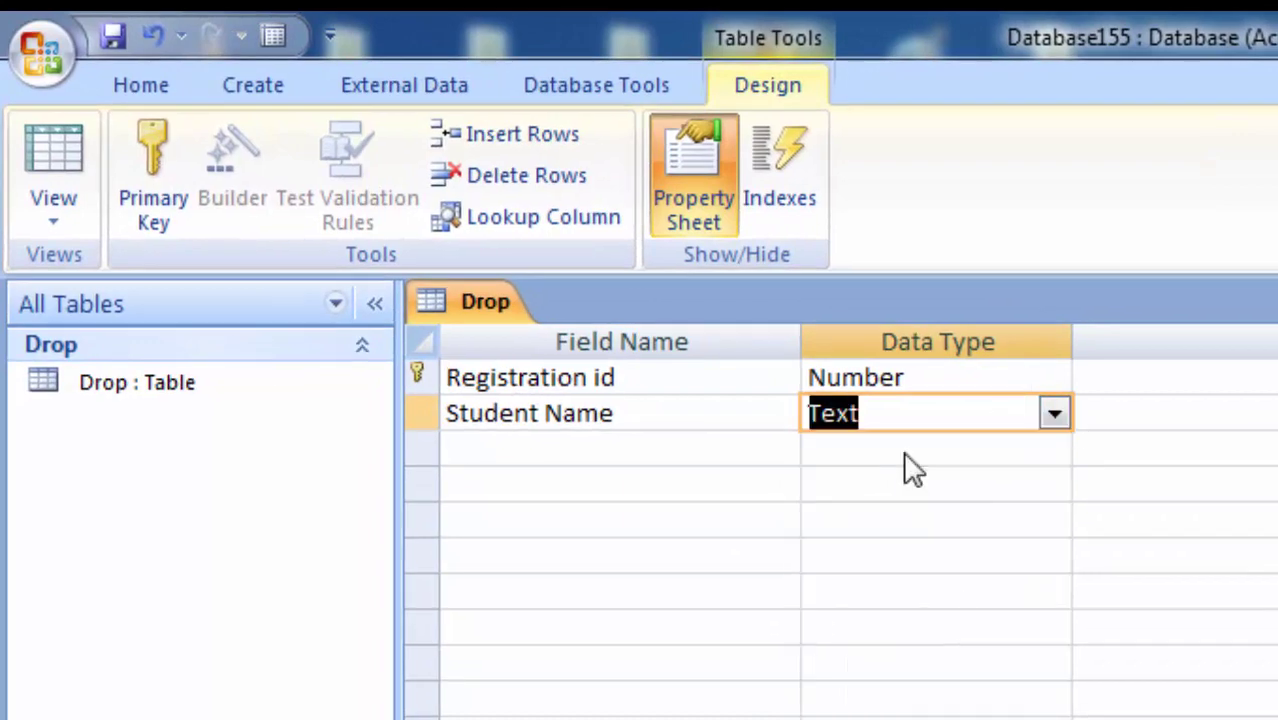
Add 'State' and 'City' fields, both of Text type.
click(621, 448)
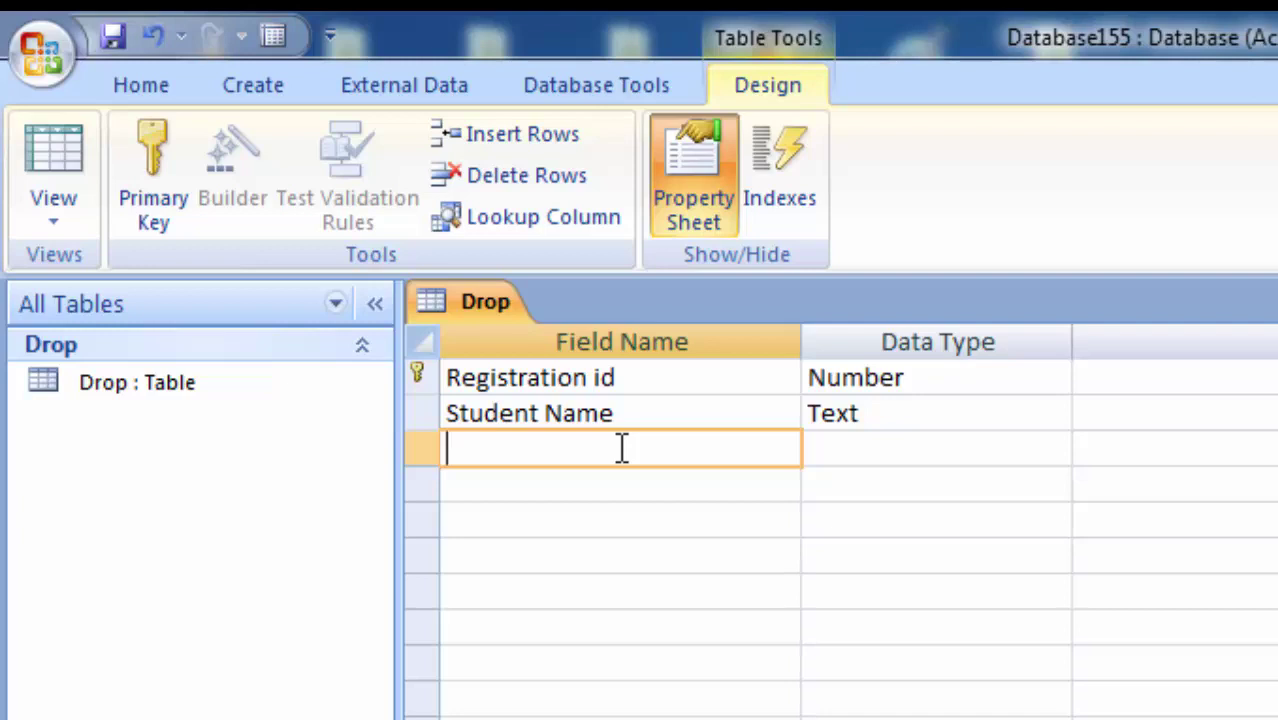
text(St)
text(ate)
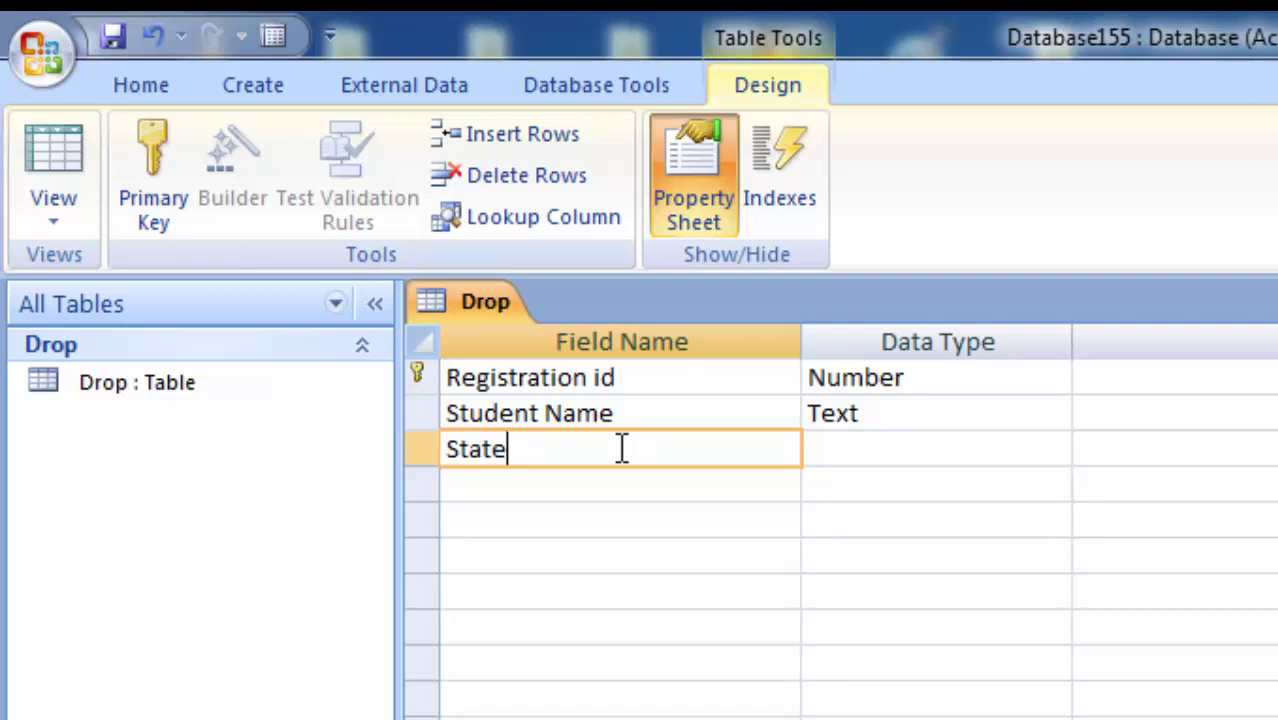
click(877, 446)
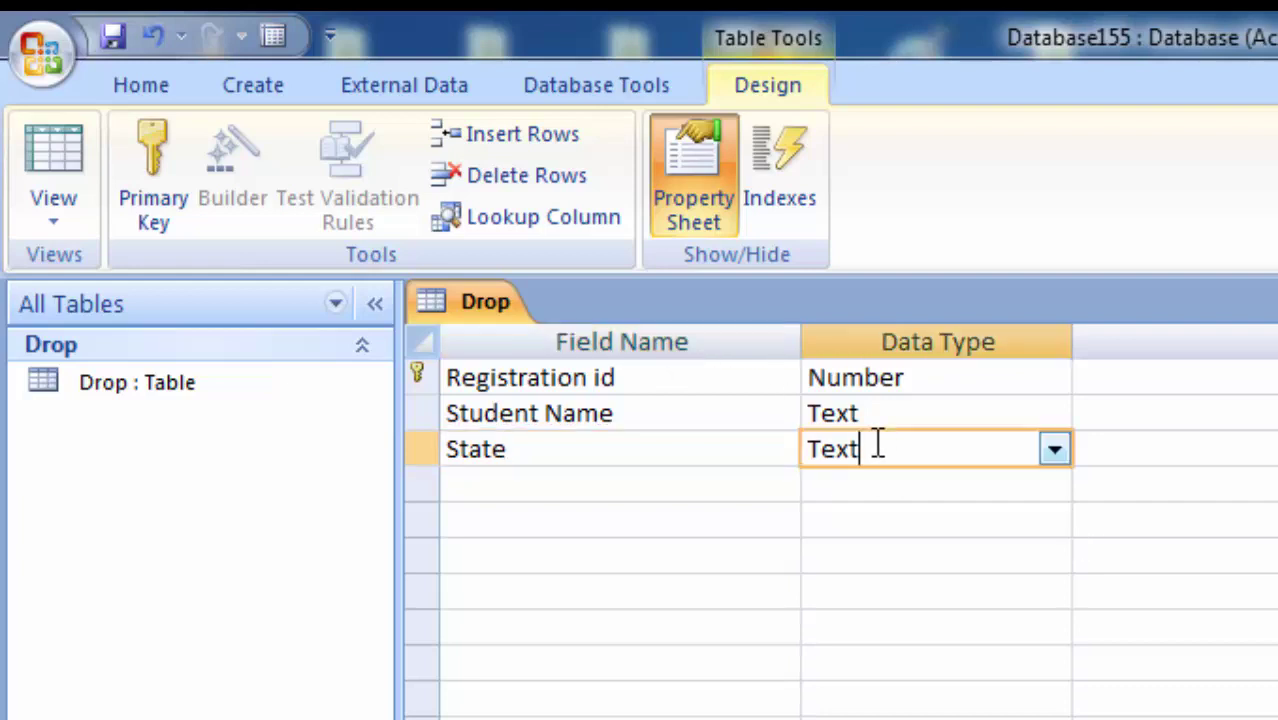
click(545, 480)
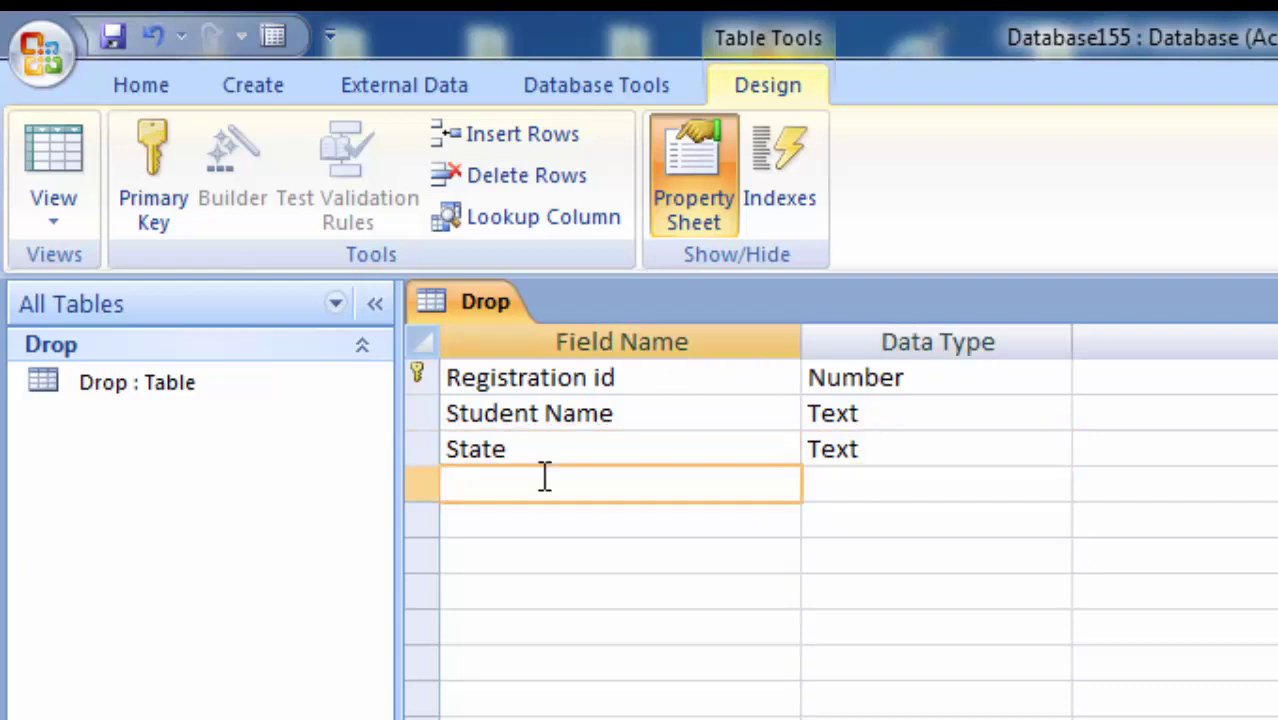
text(Ci)
text(ty)
click(866, 488)
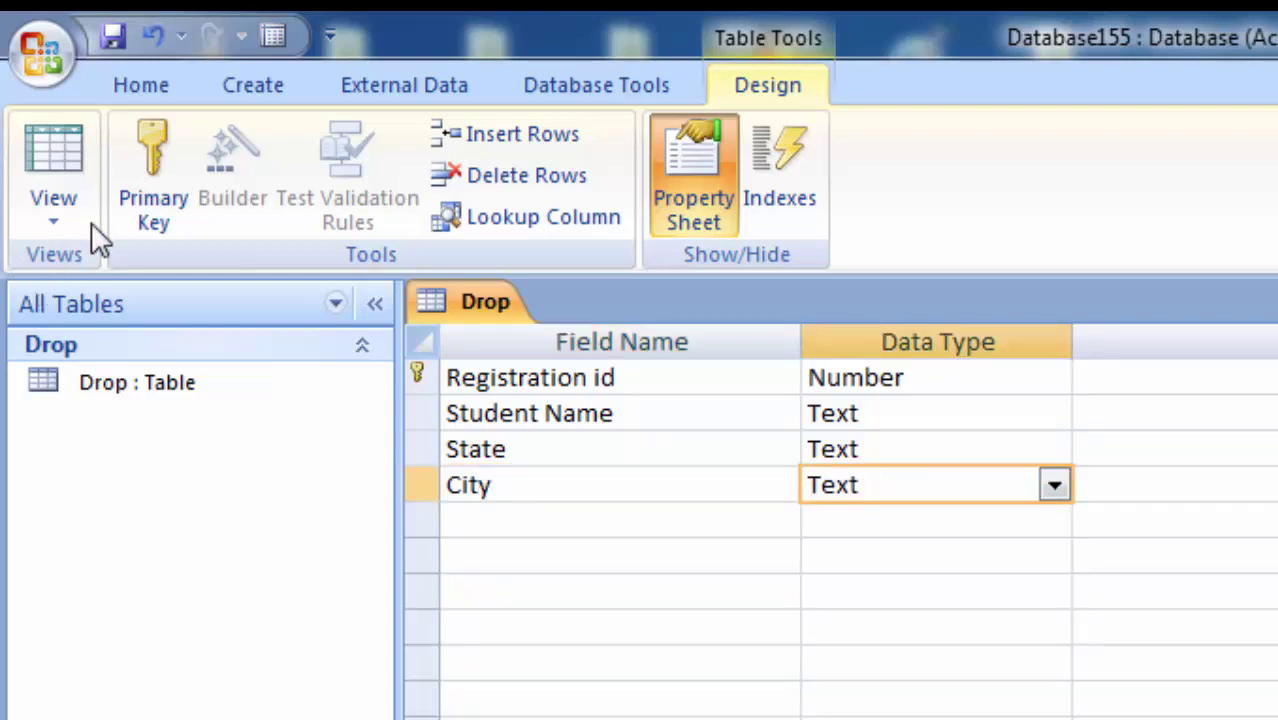
Save the Drop table design and switch to Datasheet view.
click(30, 165)
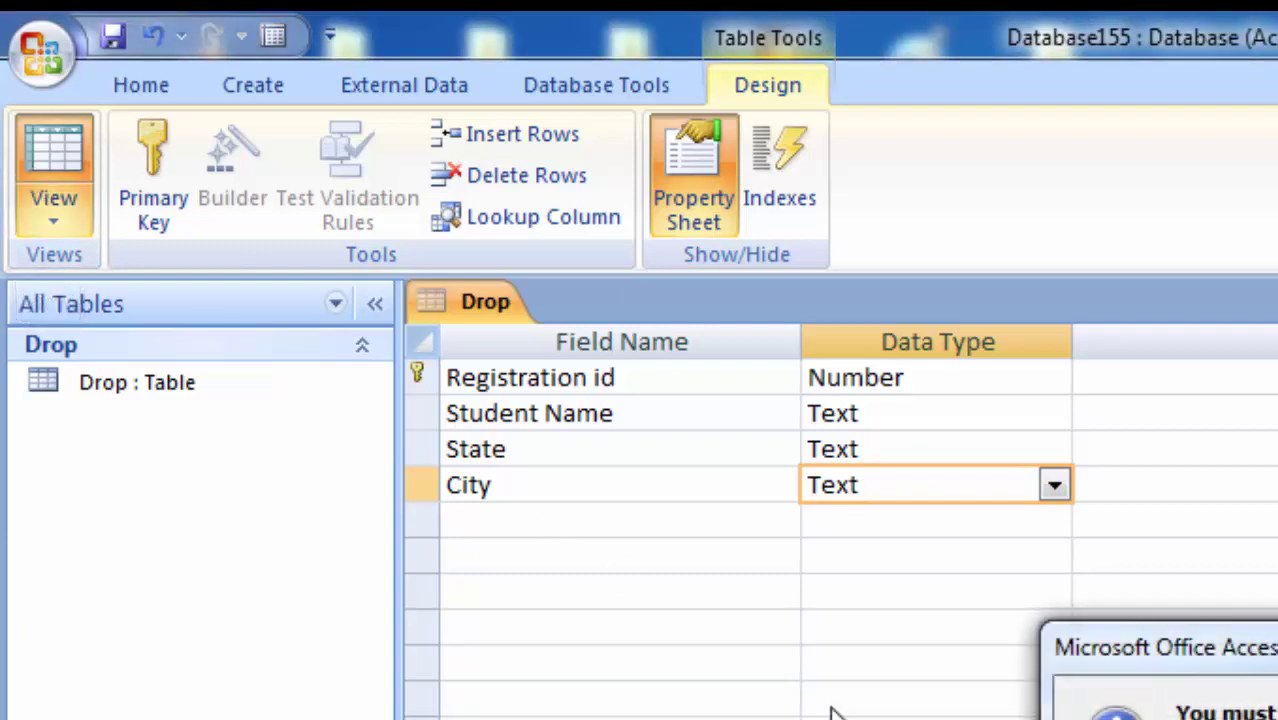
key(Return)
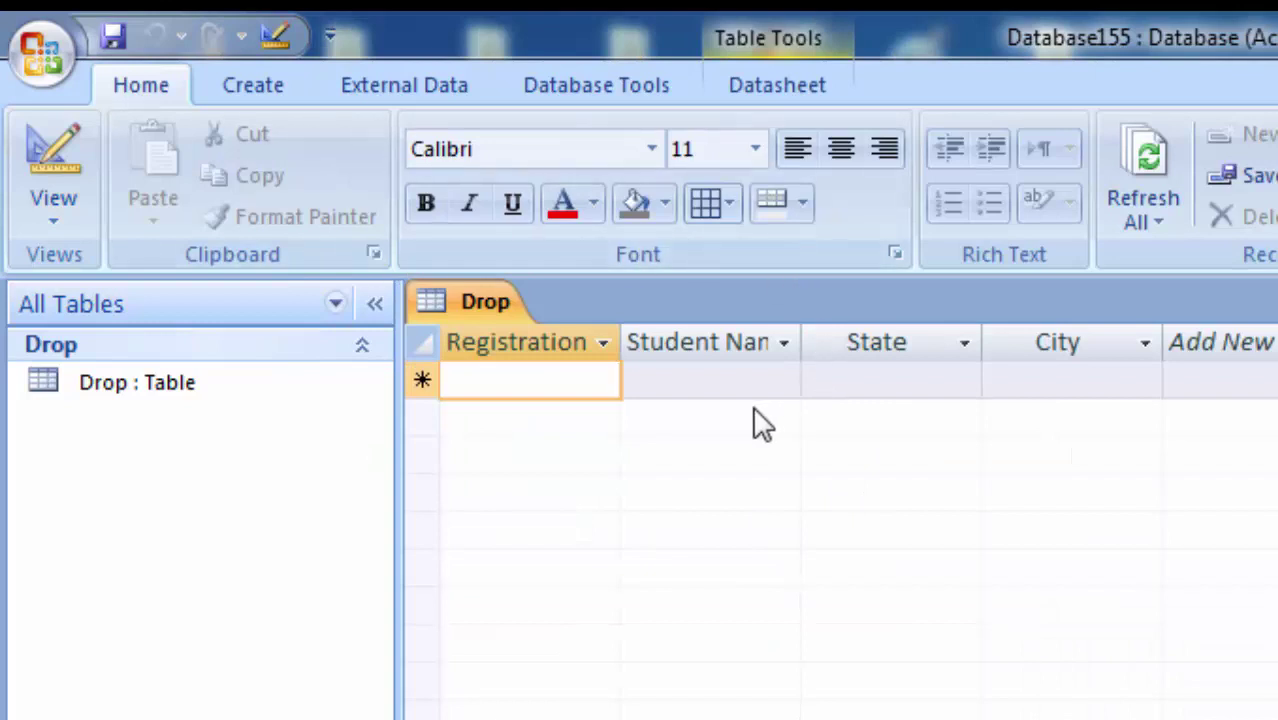
click(232, 88)
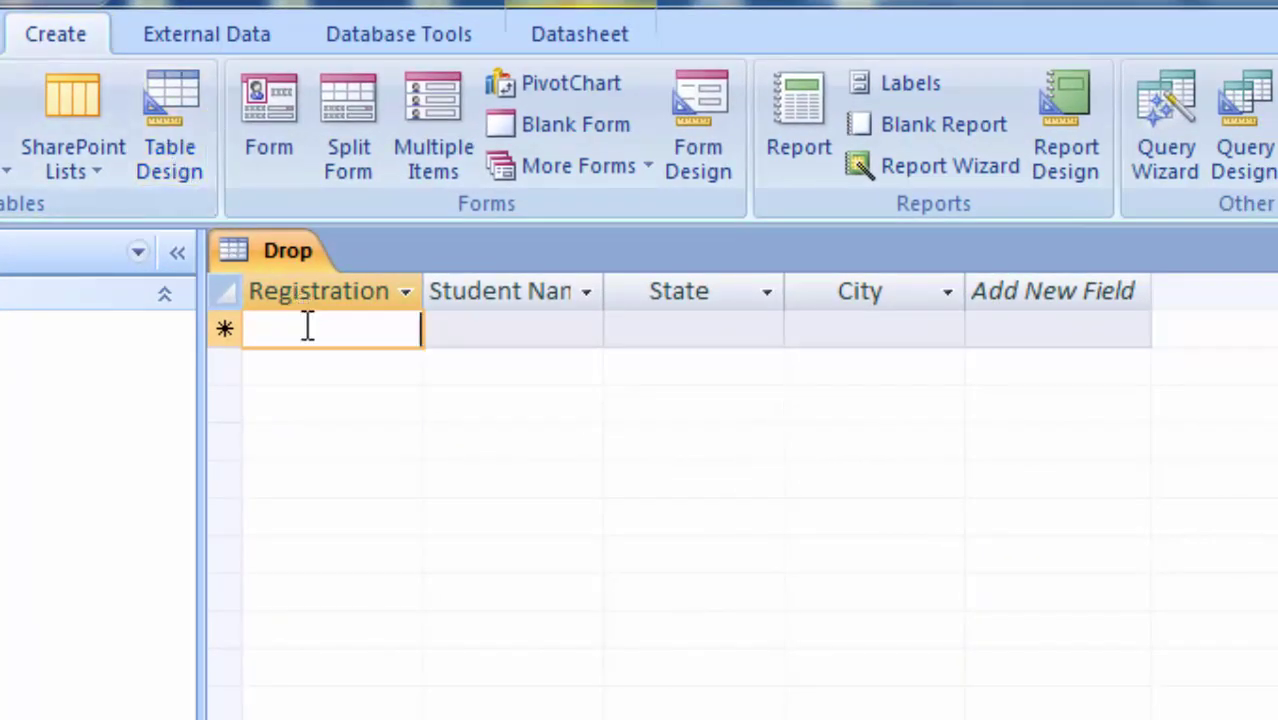
Enter record 1: registration 1, the student's name, state UP, city Lucknow.
text(1)
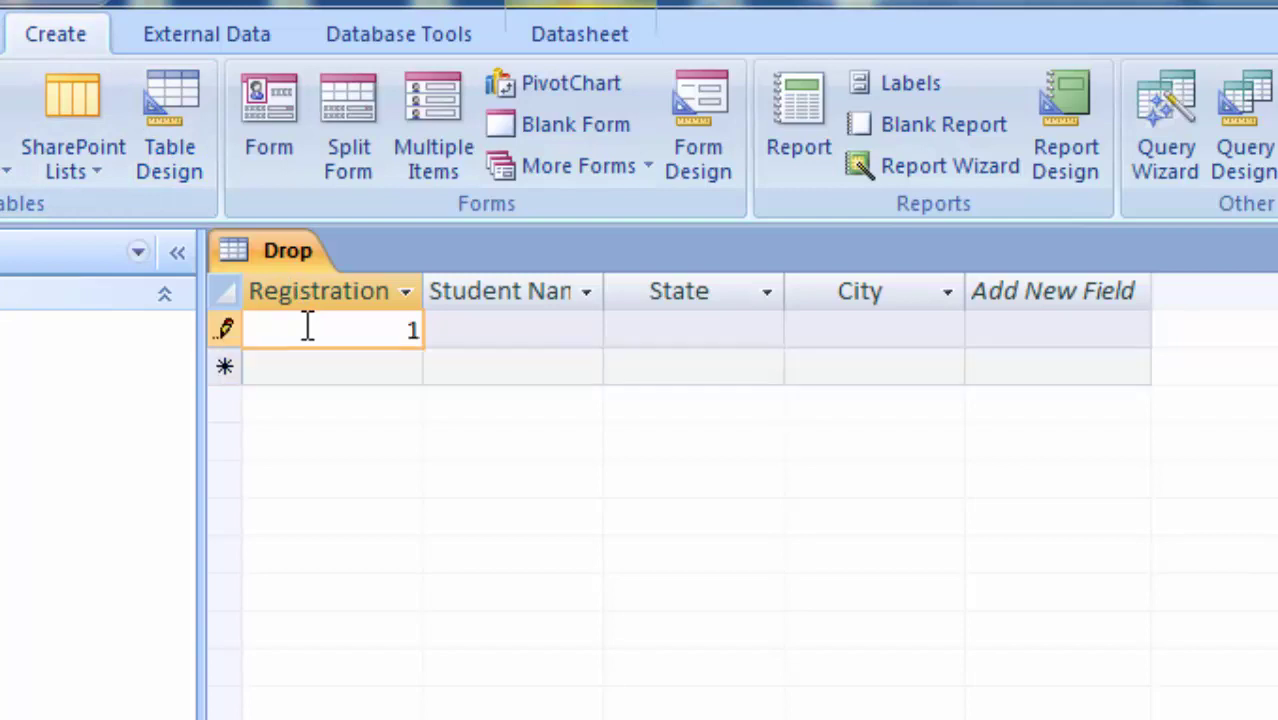
key(Tab)
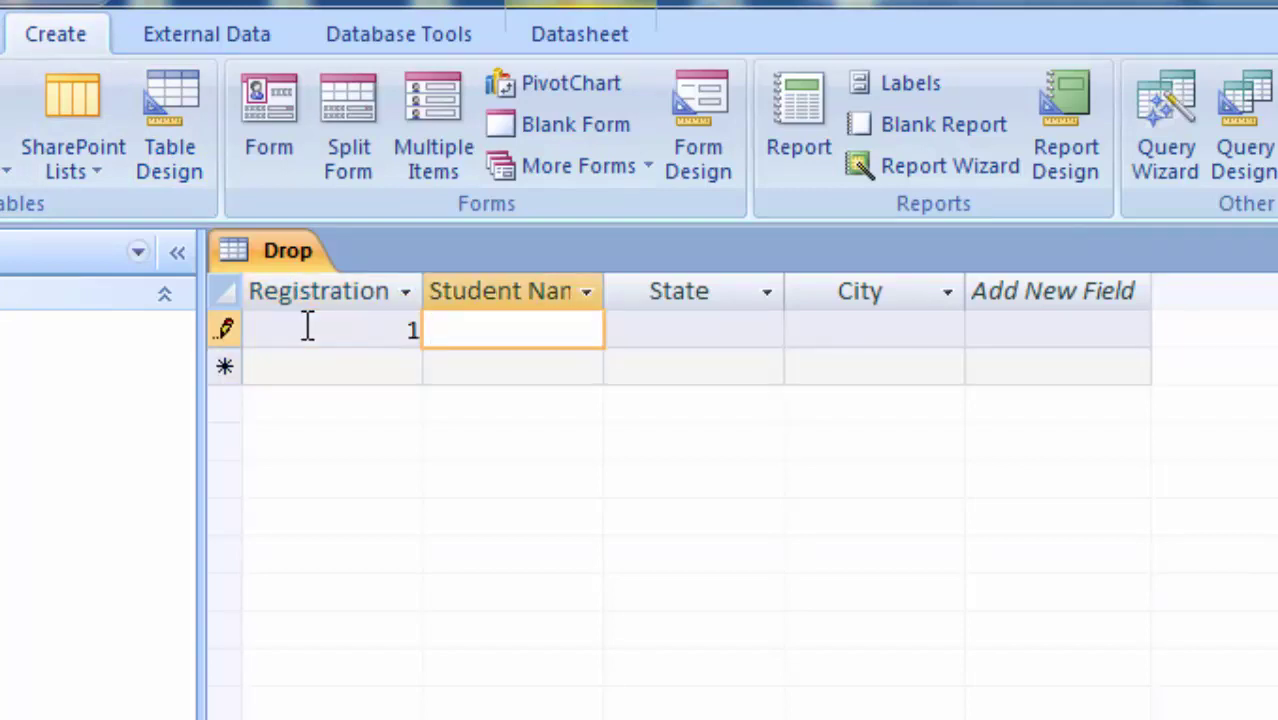
text(Ram)
key(Tab)
text(UP)
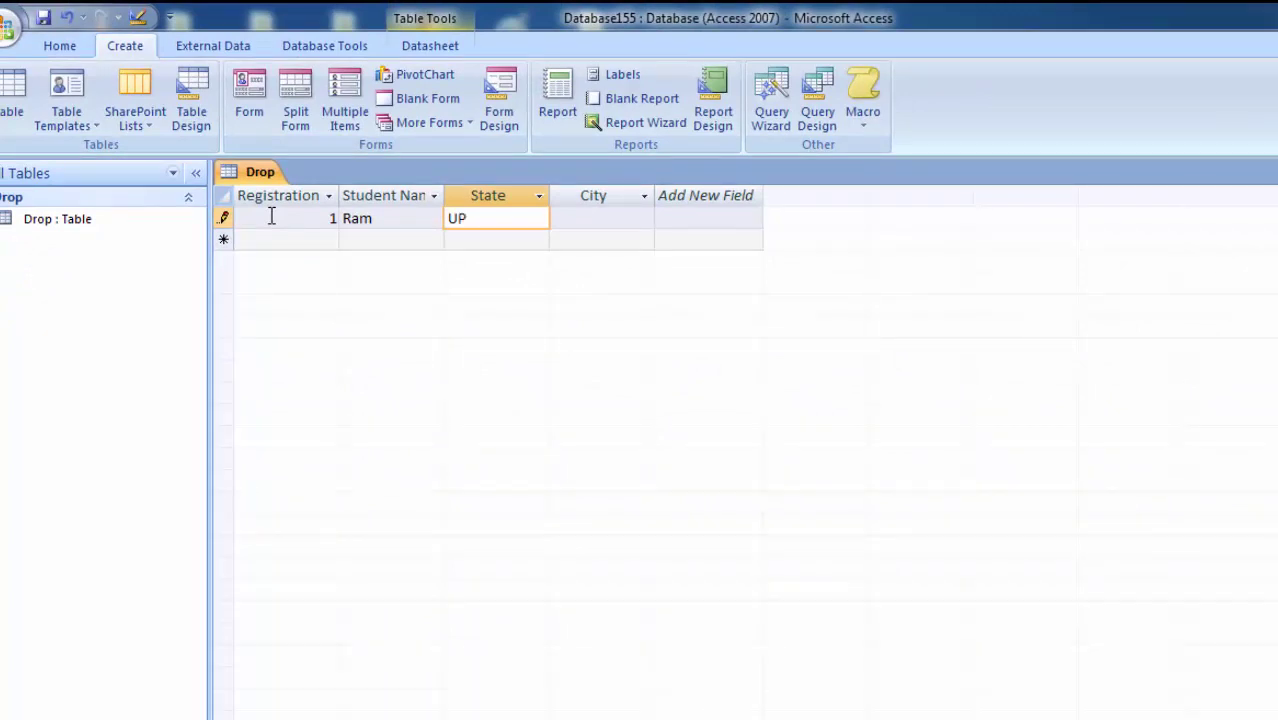
click(576, 218)
text(L)
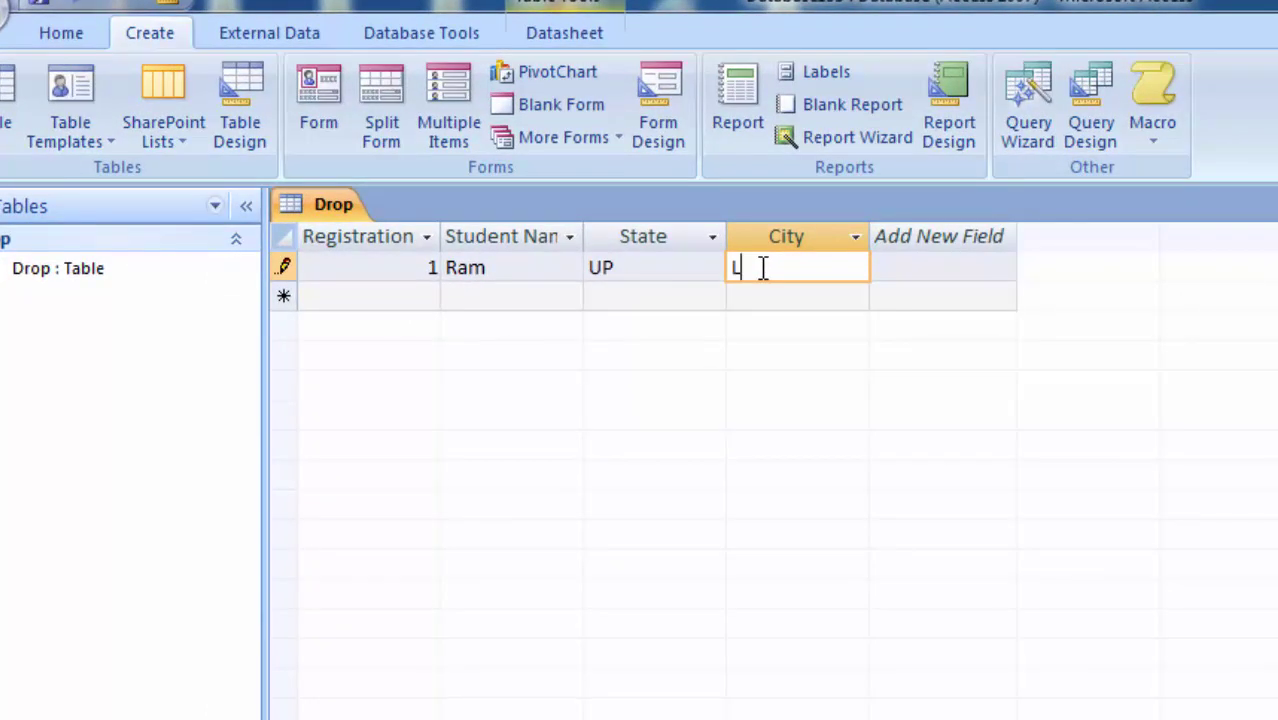
text(uckn)
text(ow)
Enter record 2: registration 2, the student's name, state Bihar, city Patna.
click(381, 297)
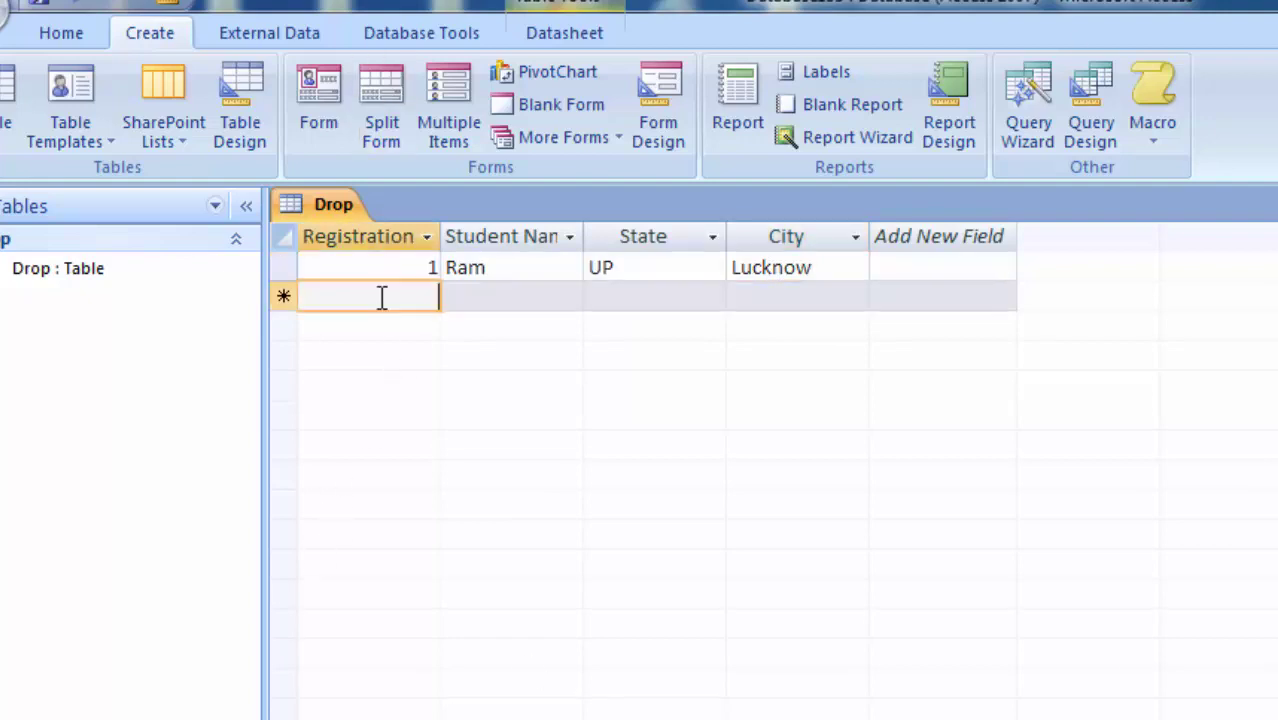
text(2)
key(Tab)
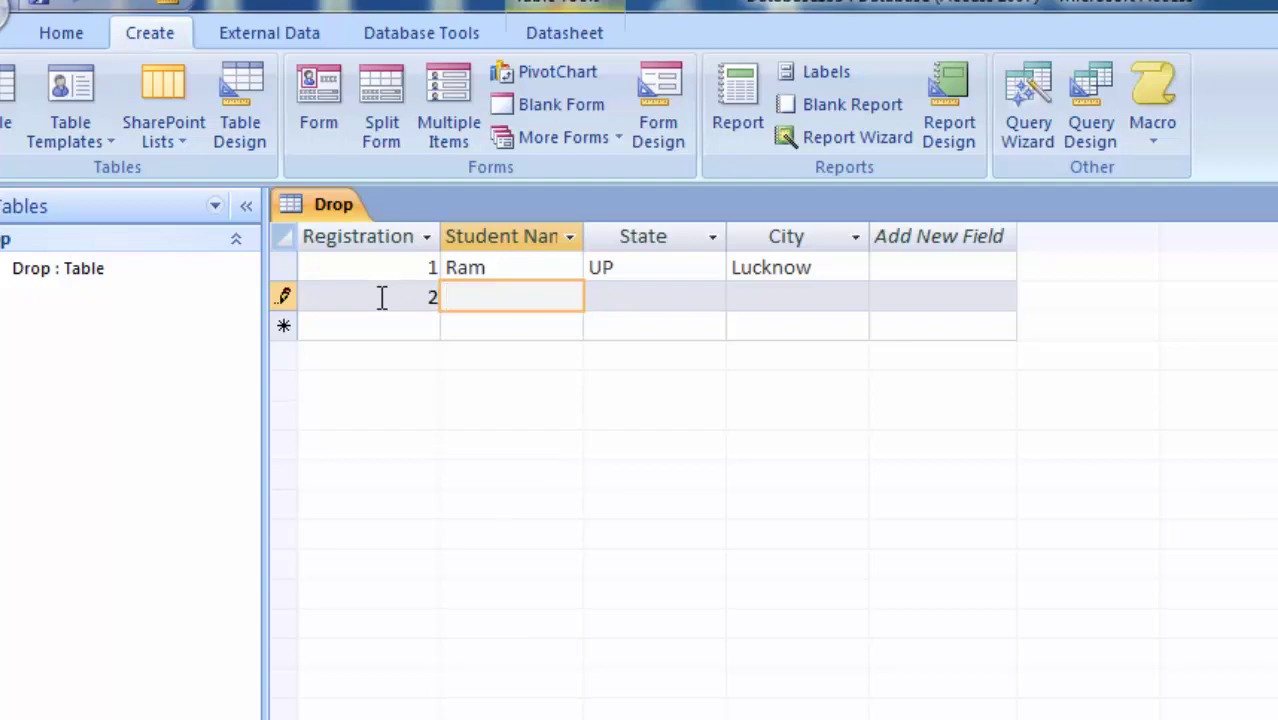
text(Upe)
text(ndra)
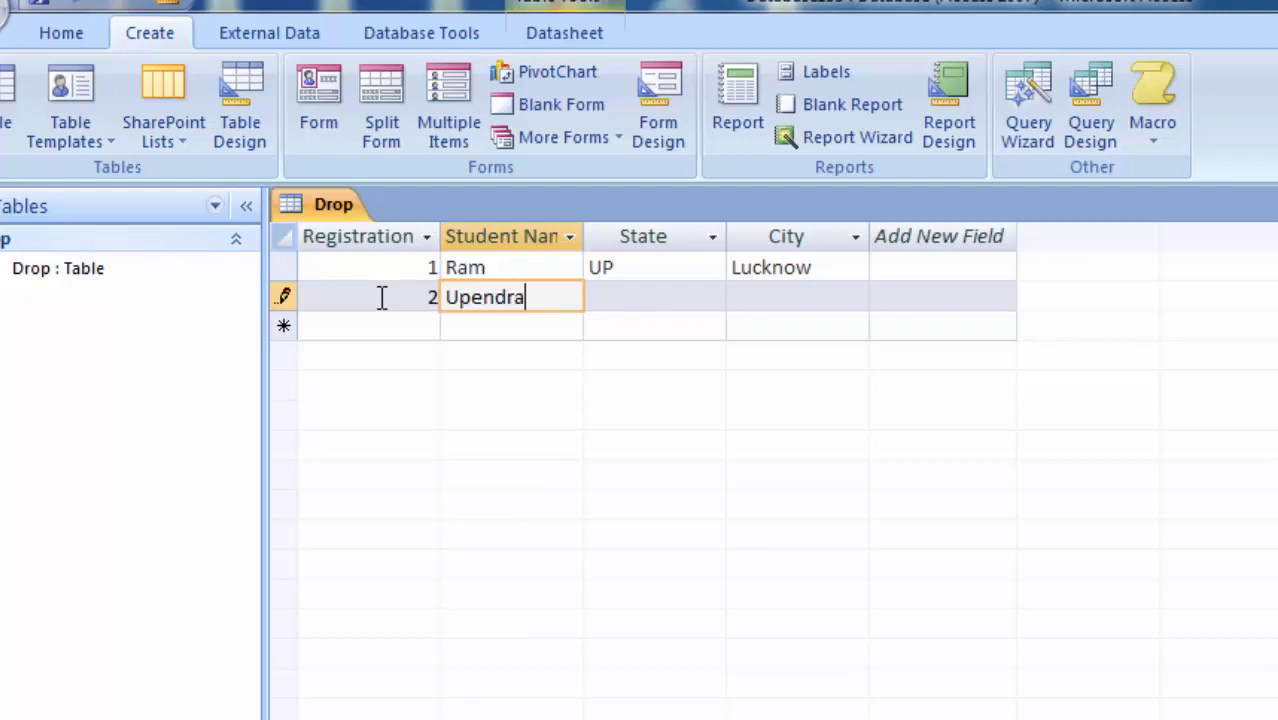
key(Tab)
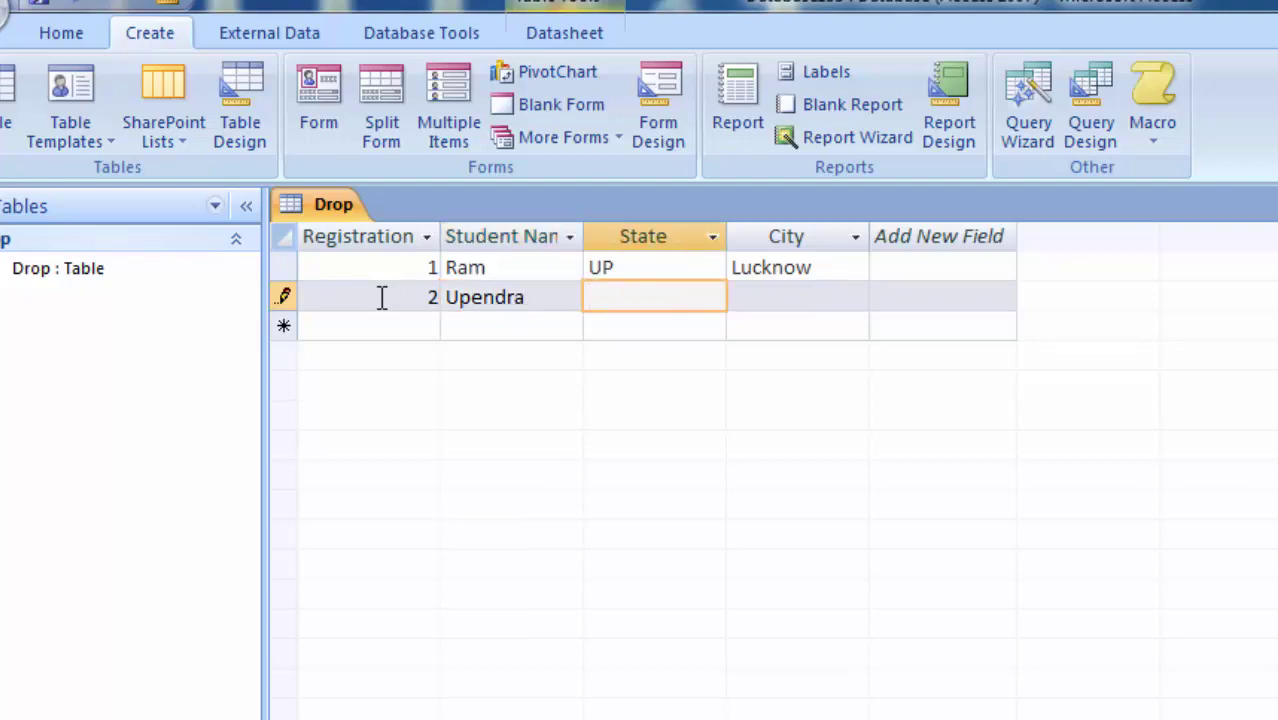
text(Bih)
text(ar)
key(Tab)
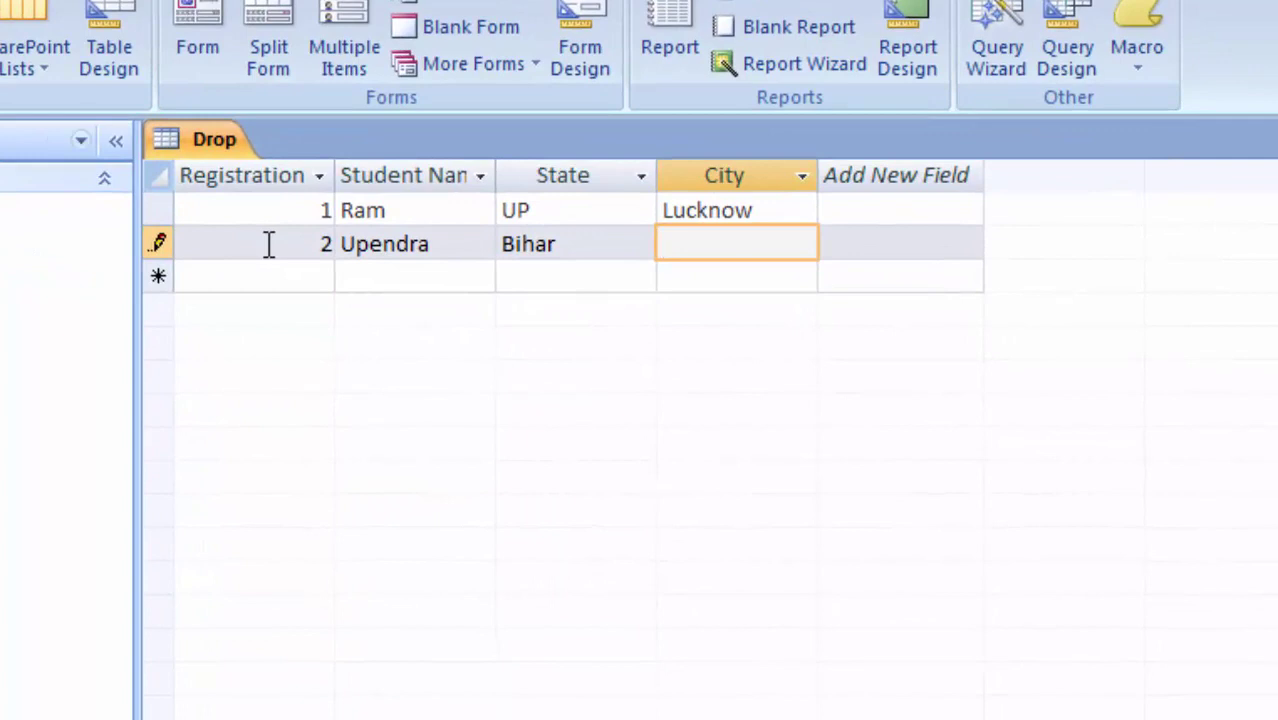
text(Pa)
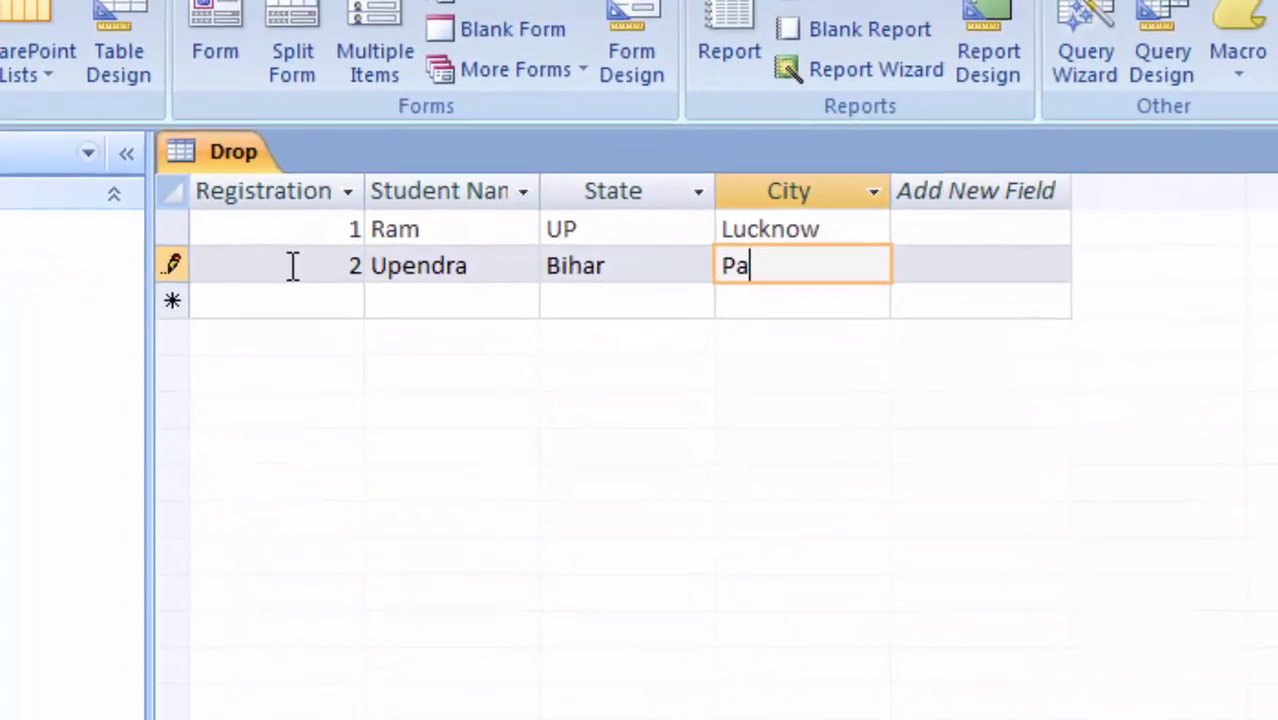
text(t)
text(na)
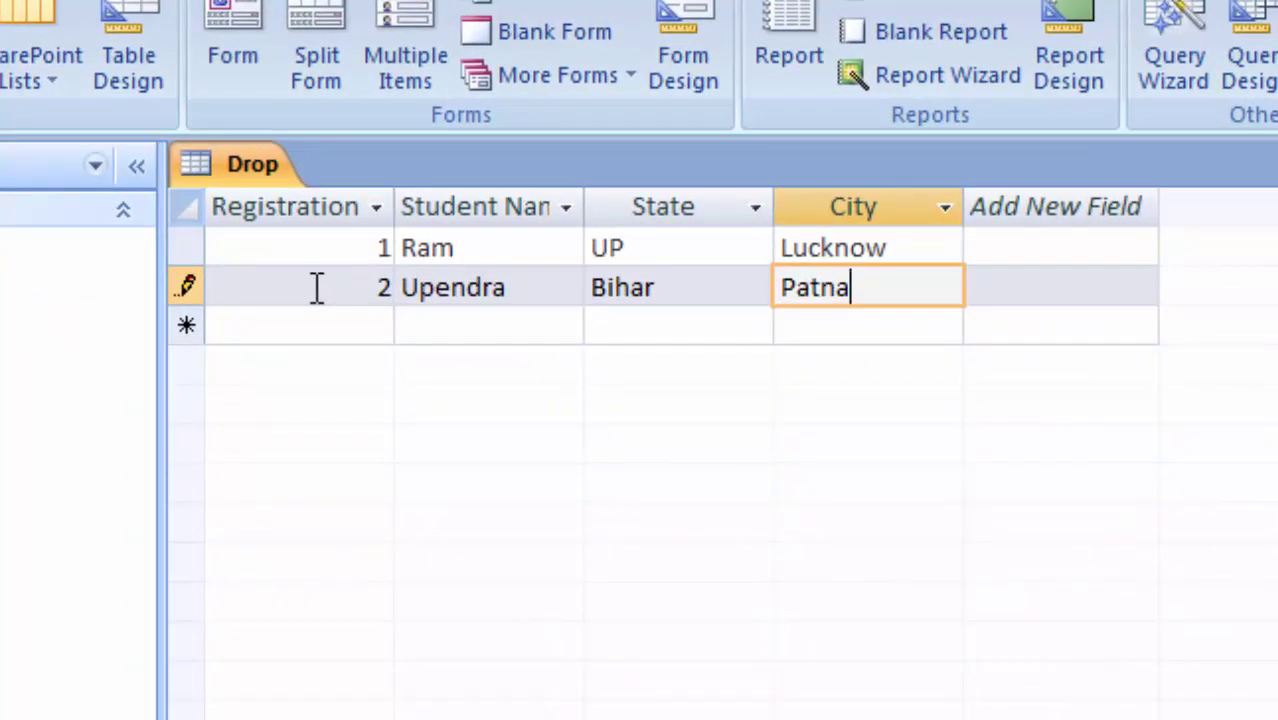
key(Tab)
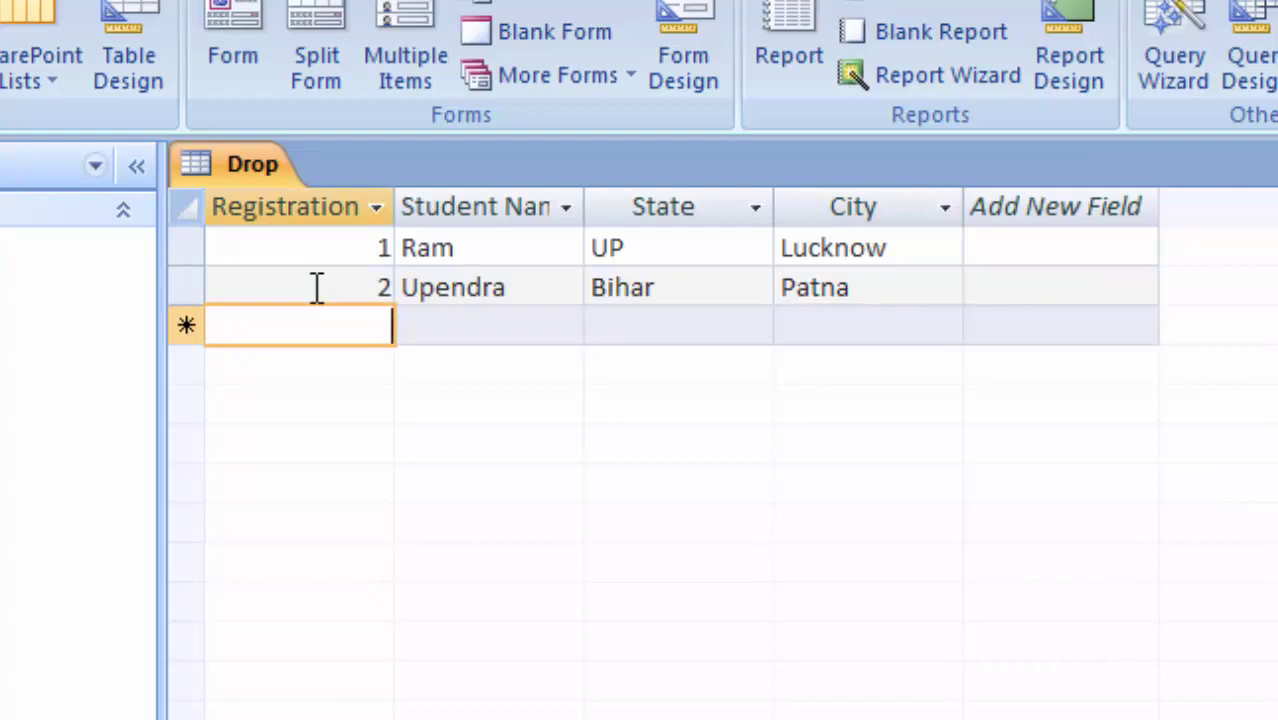
Enter record 3: registration 3, the student's name, state MP, city Itarshi.
text(3)
key(Tab)
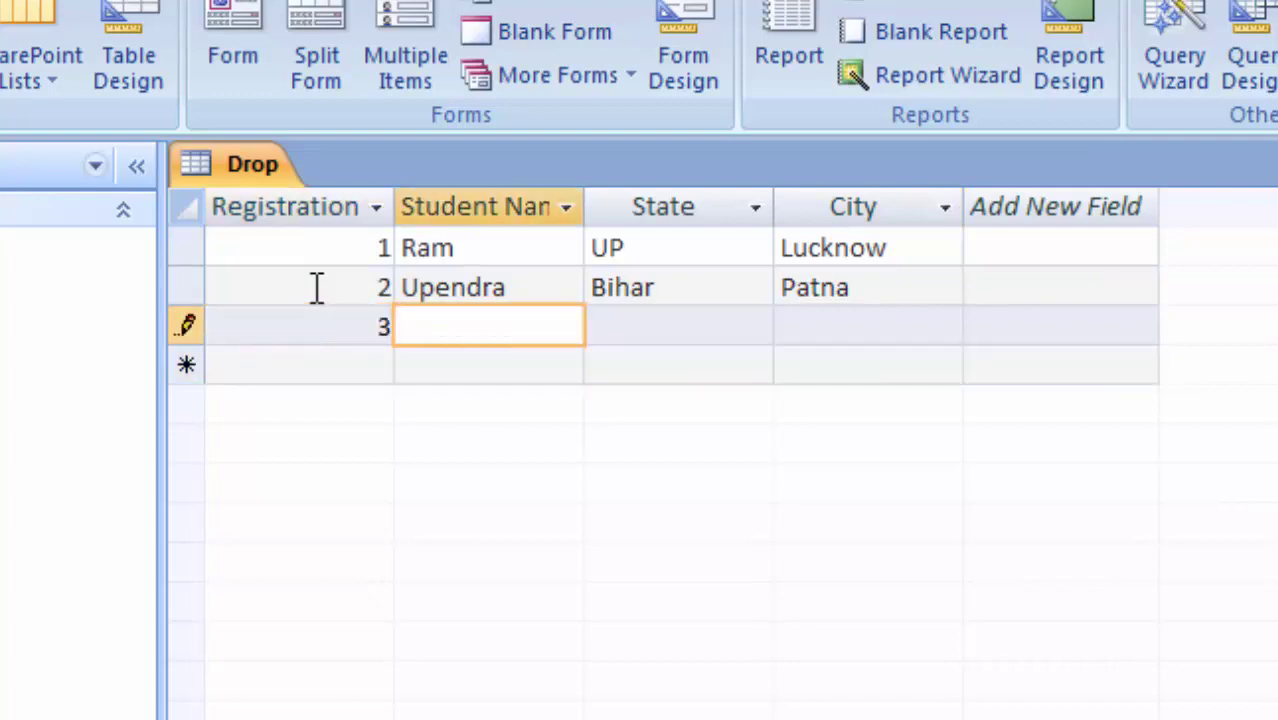
text(See)
text(ta)
key(Tab)
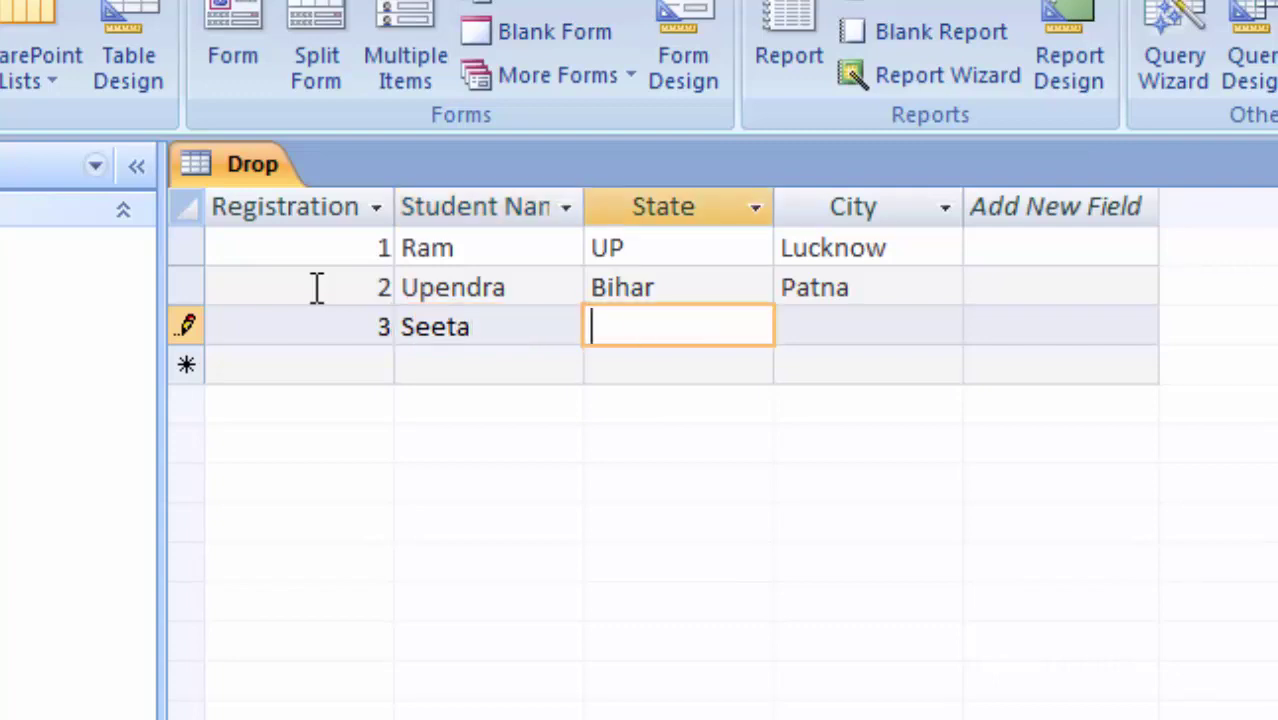
text(MP)
key(Tab)
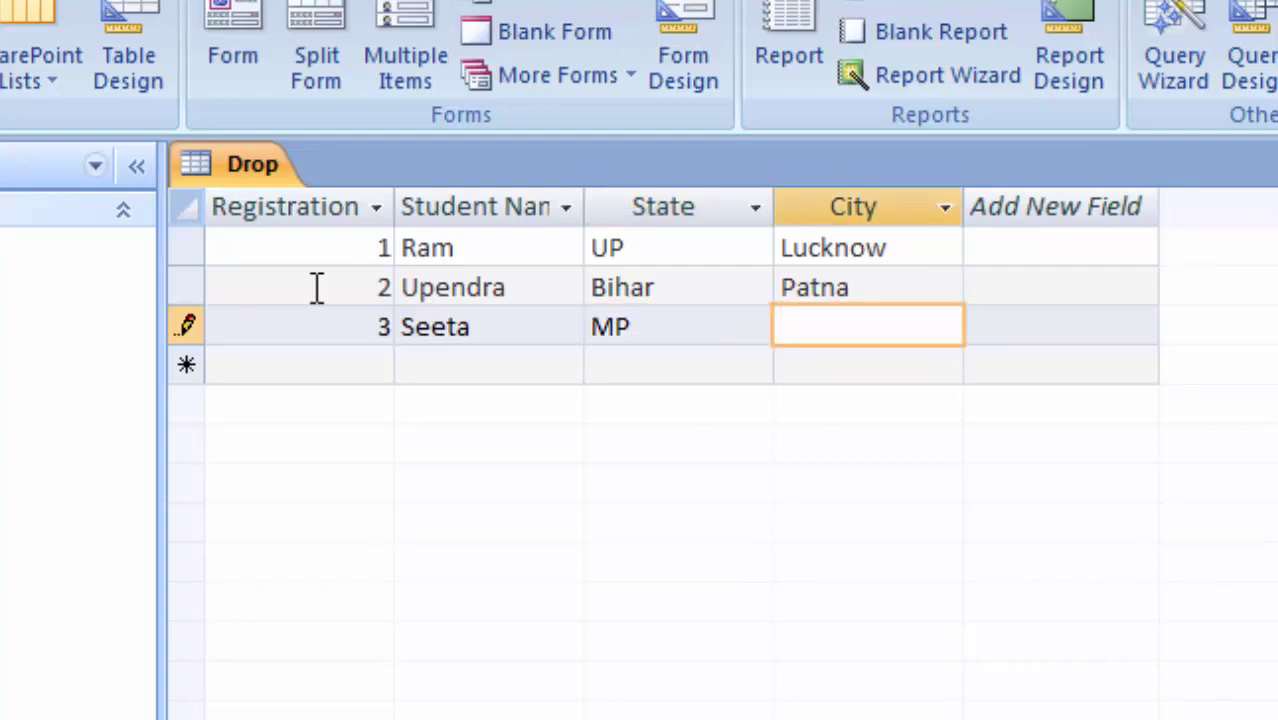
text(Ita)
text(rshi)
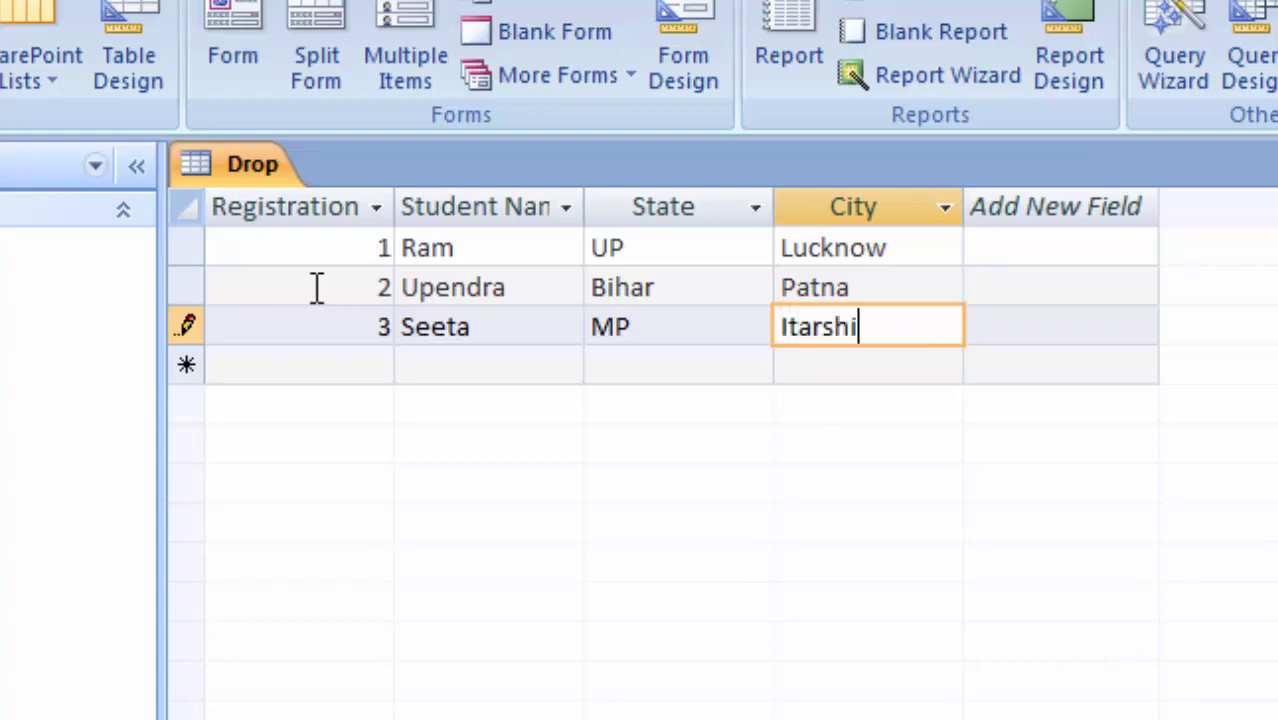
key(Tab)
Enter record 4: registration 4, the student's name, state Gujrat, city Gandhinagar.
text(4)
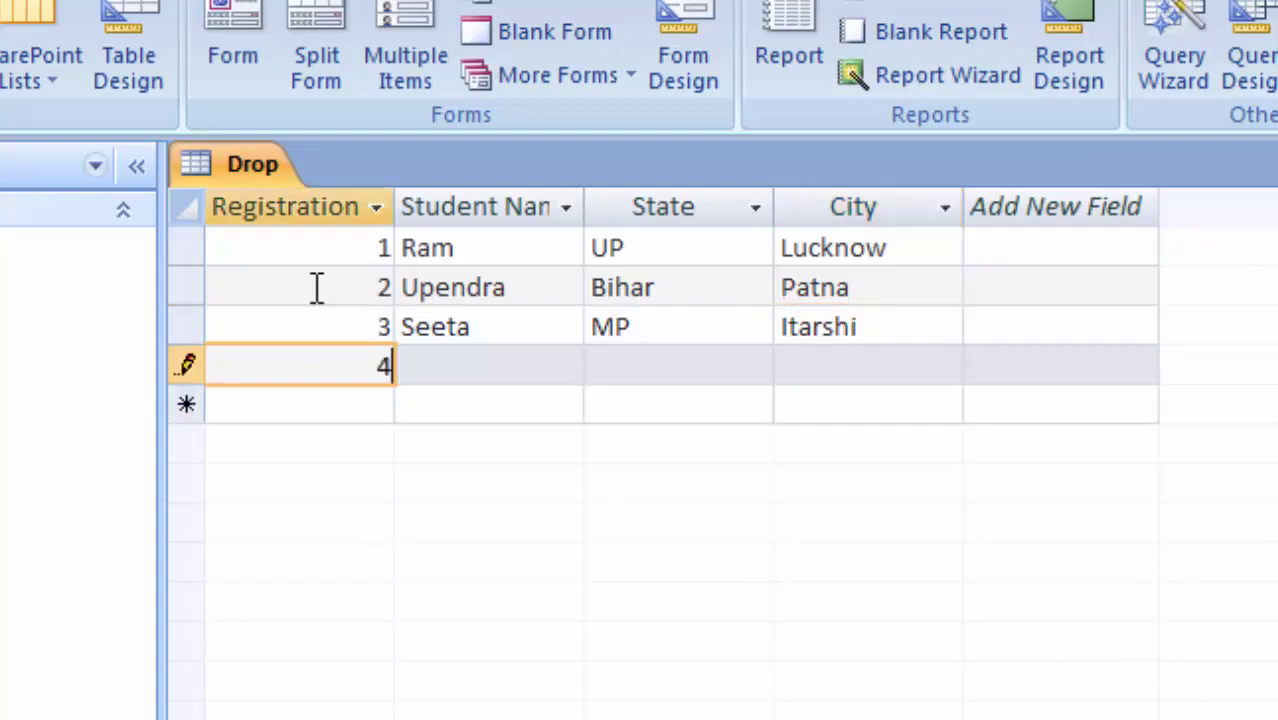
key(Tab)
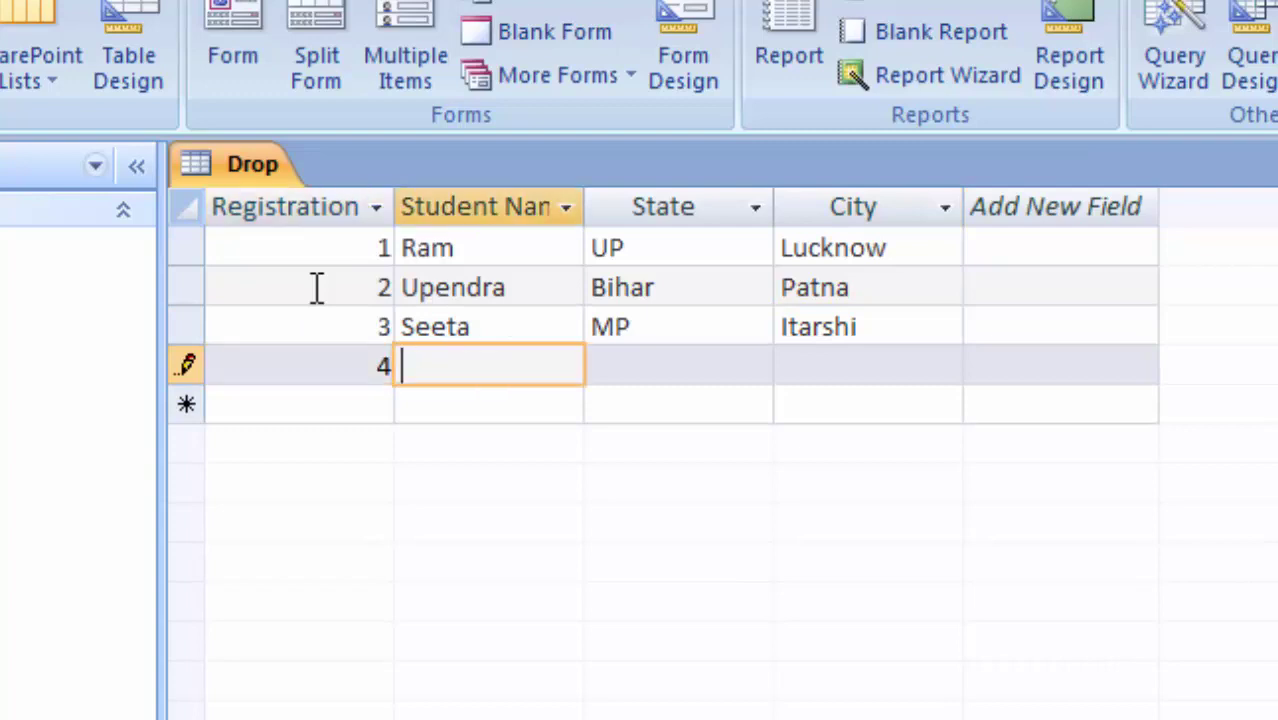
text(S)
text(ohan)
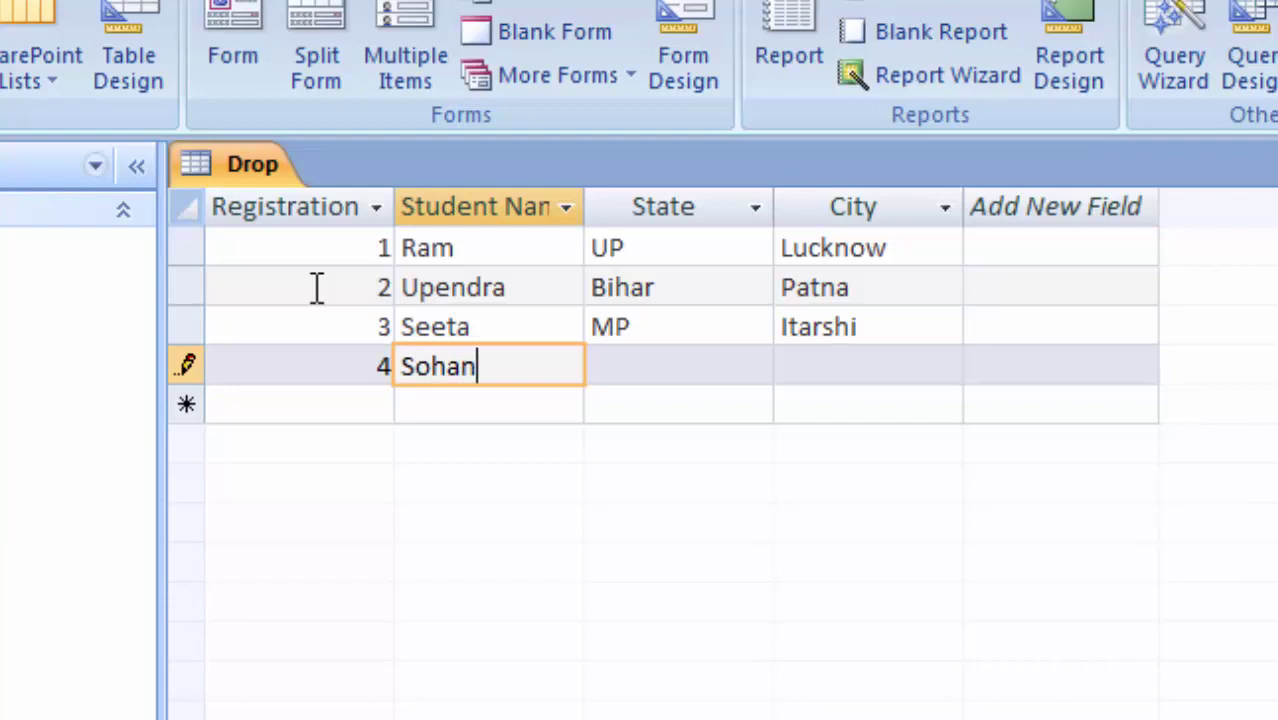
key(Tab)
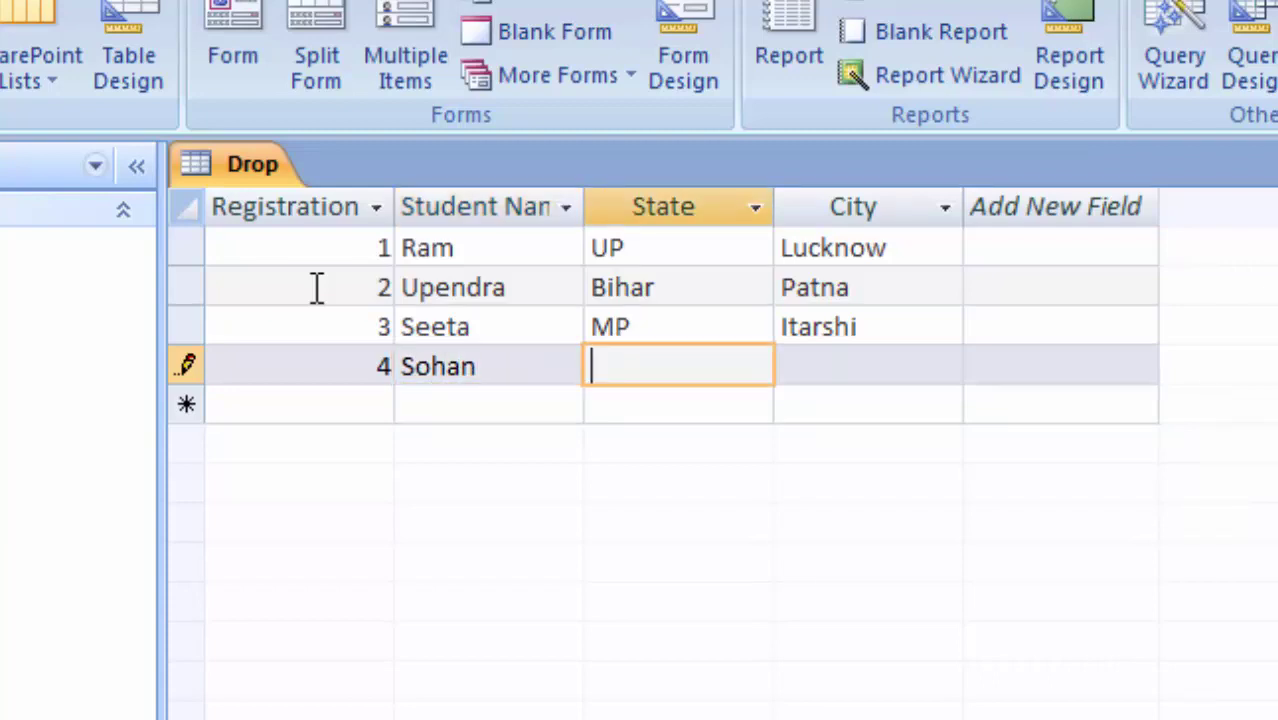
text(Gujrat)
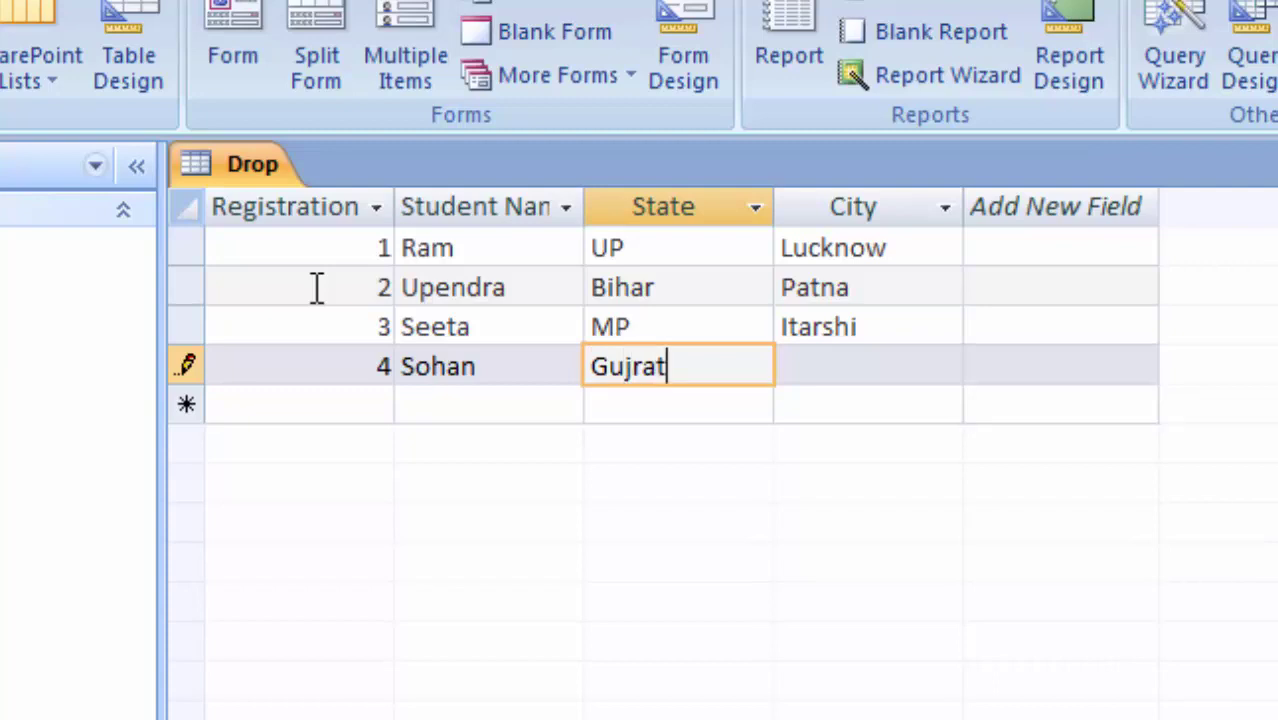
key(Tab)
text(G)
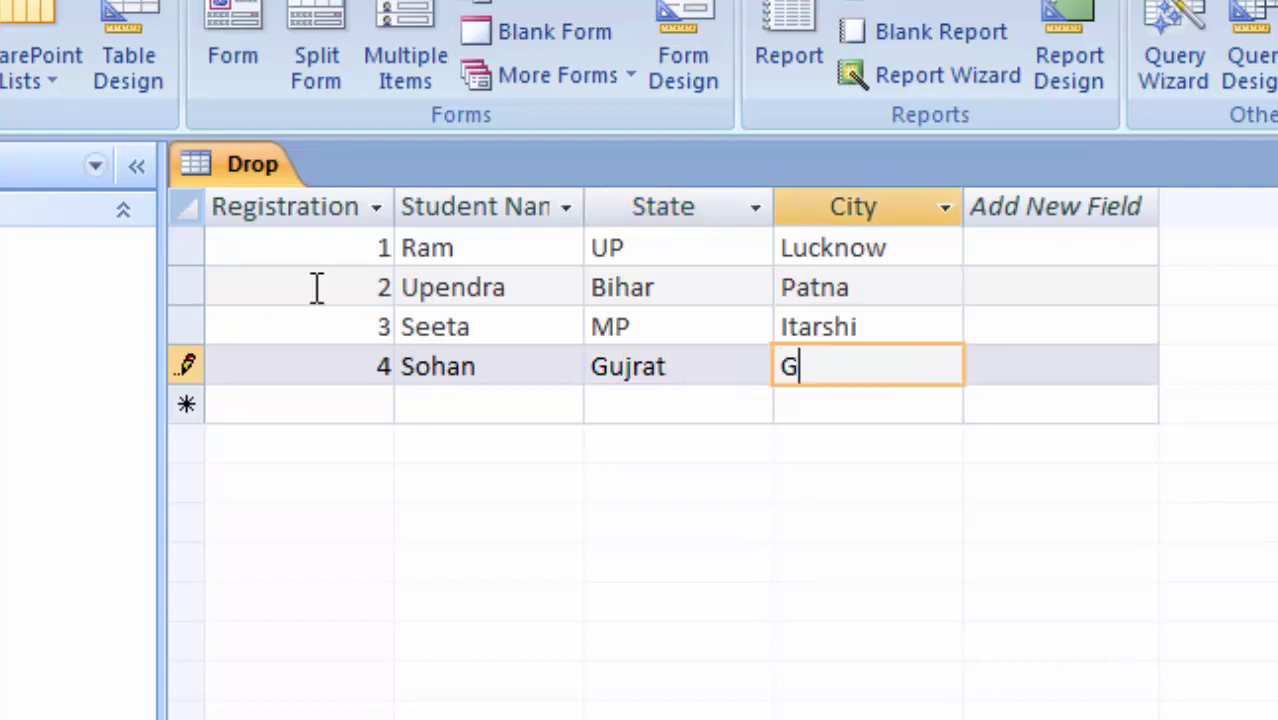
text(andh)
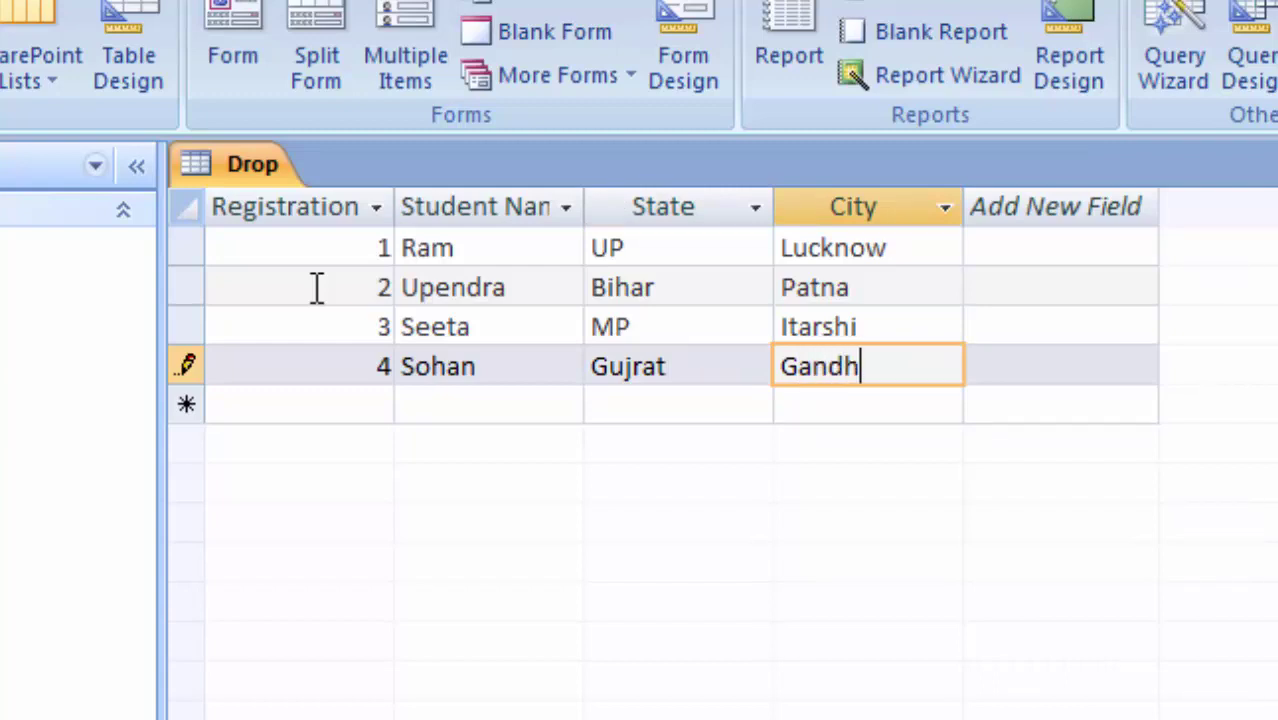
text(agar)
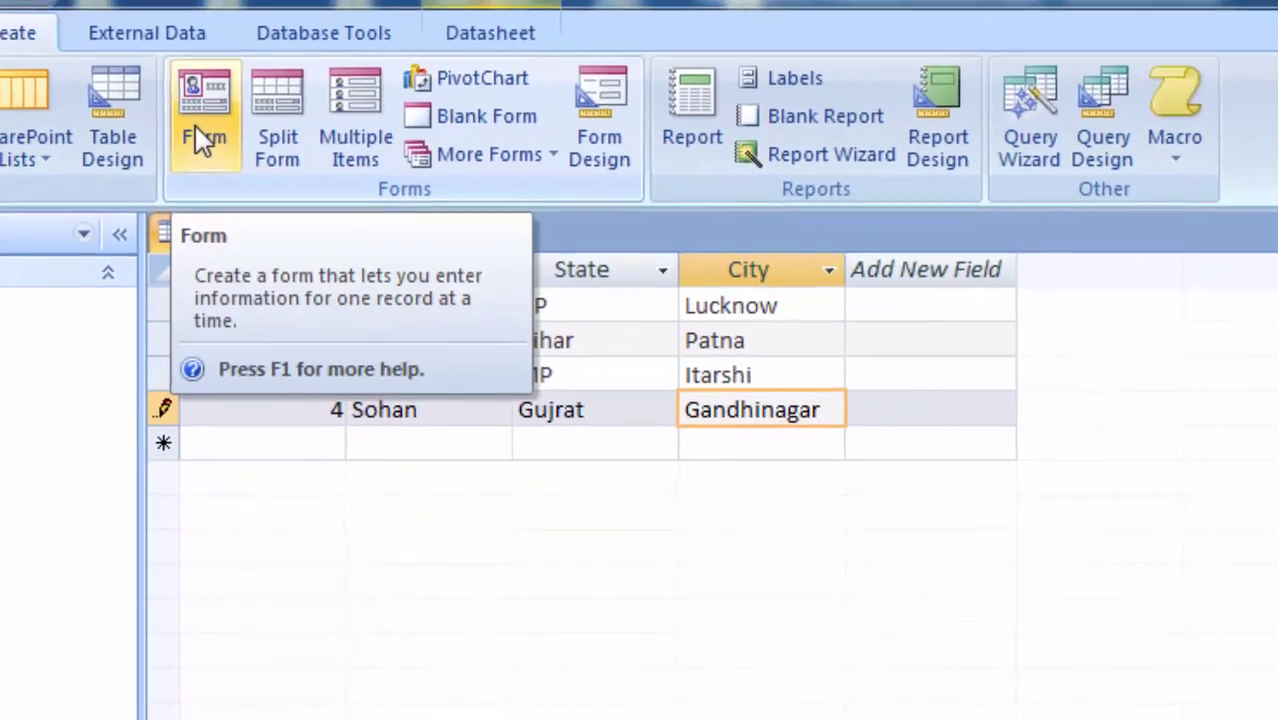
Create a form from the Drop table and give its header an orange fill.
click(212, 85)
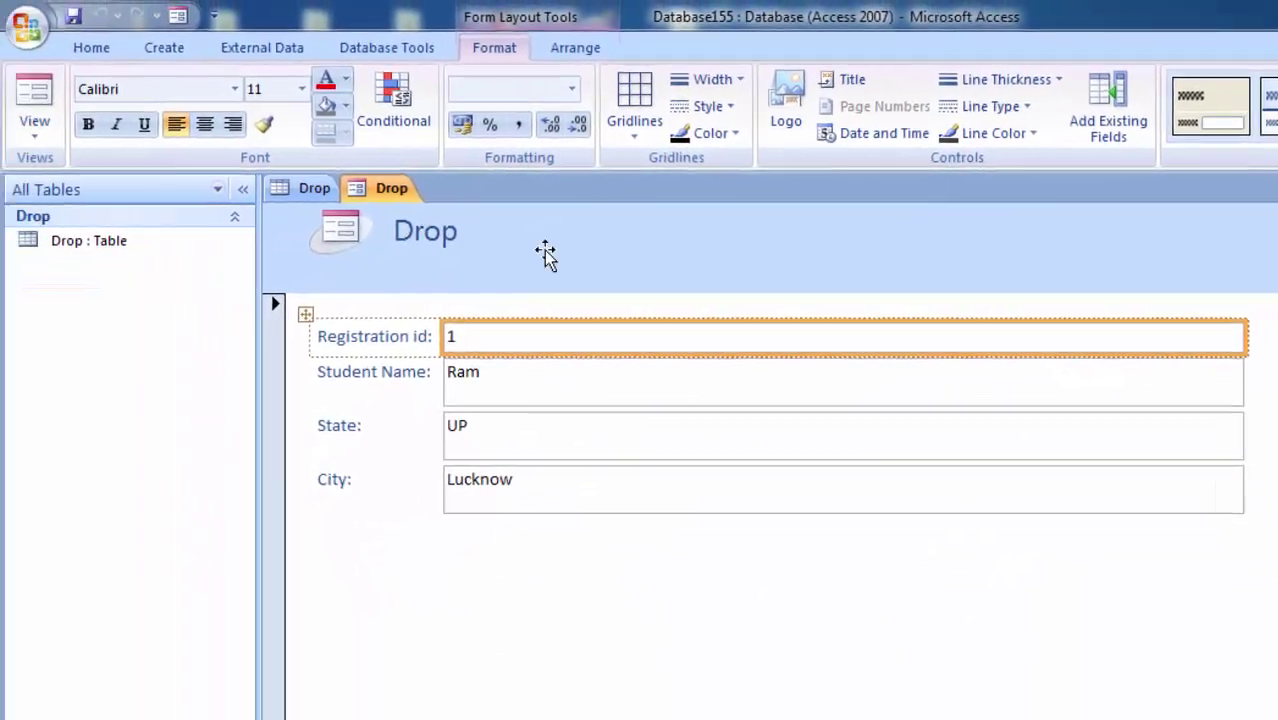
click(562, 255)
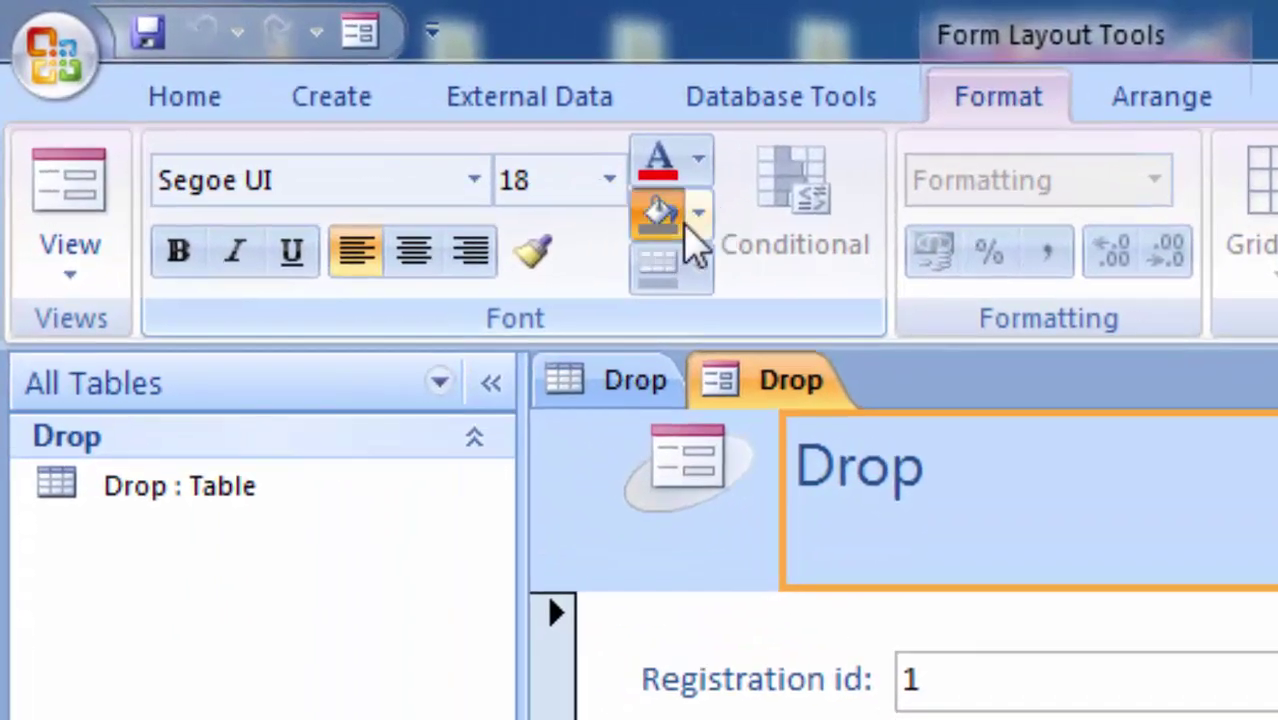
click(668, 212)
click(698, 214)
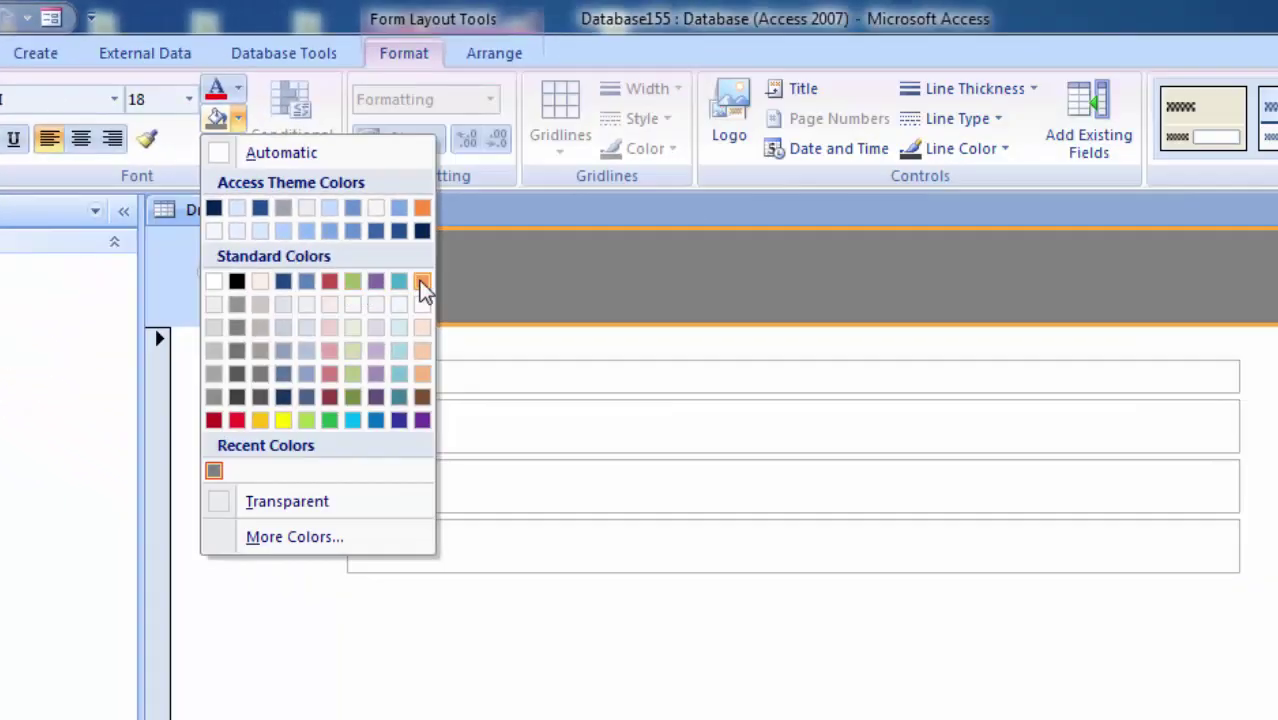
click(422, 284)
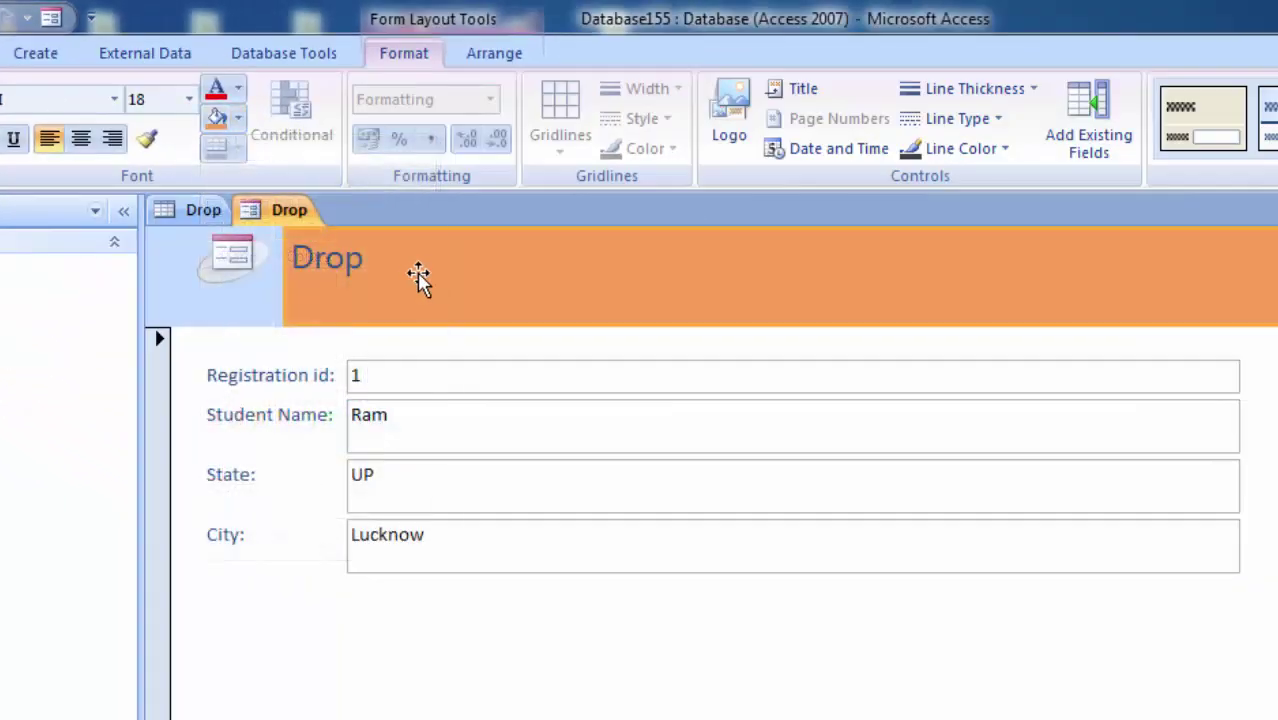
Make the 'Drop' header title text dark and bold.
double_click(363, 255)
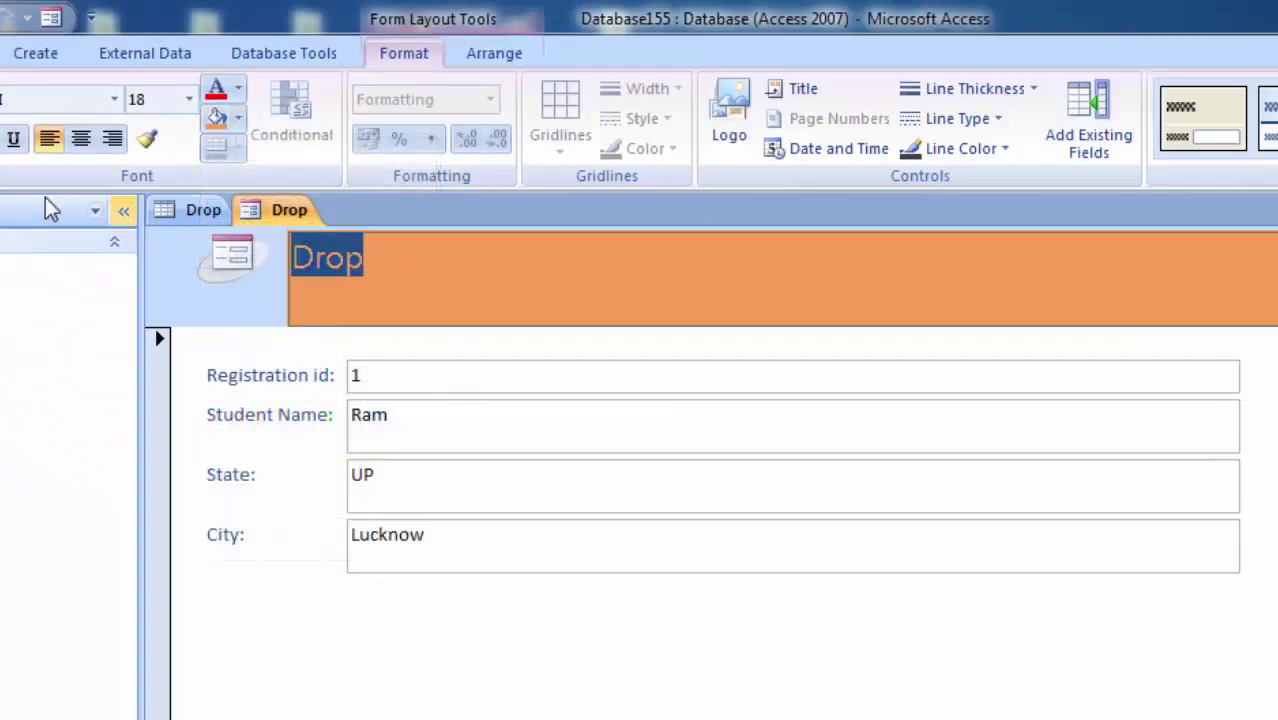
click(238, 90)
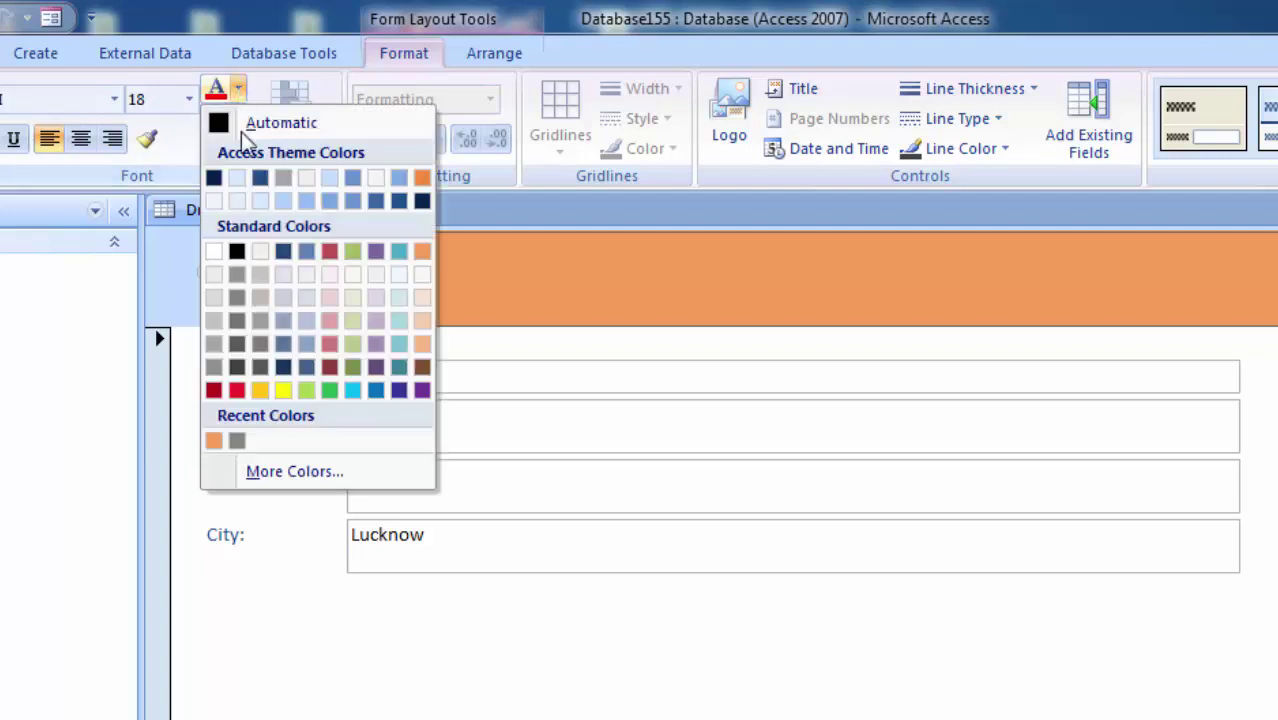
click(214, 180)
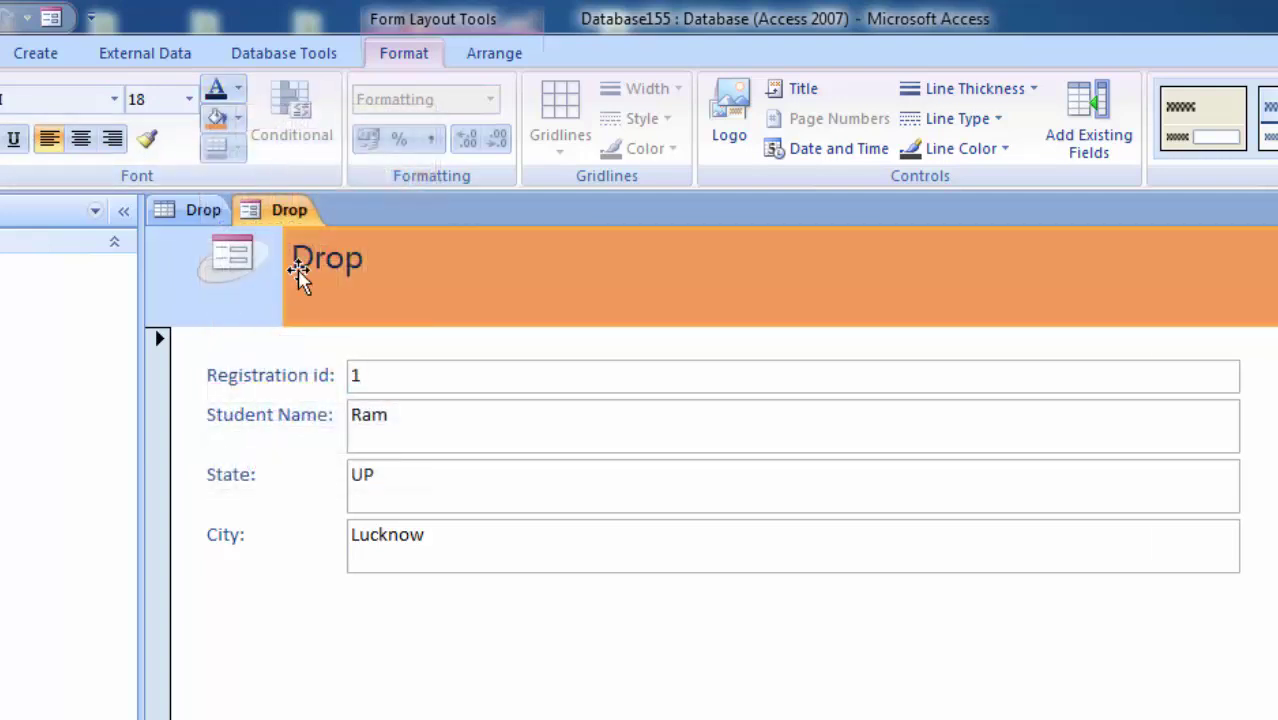
double_click(378, 262)
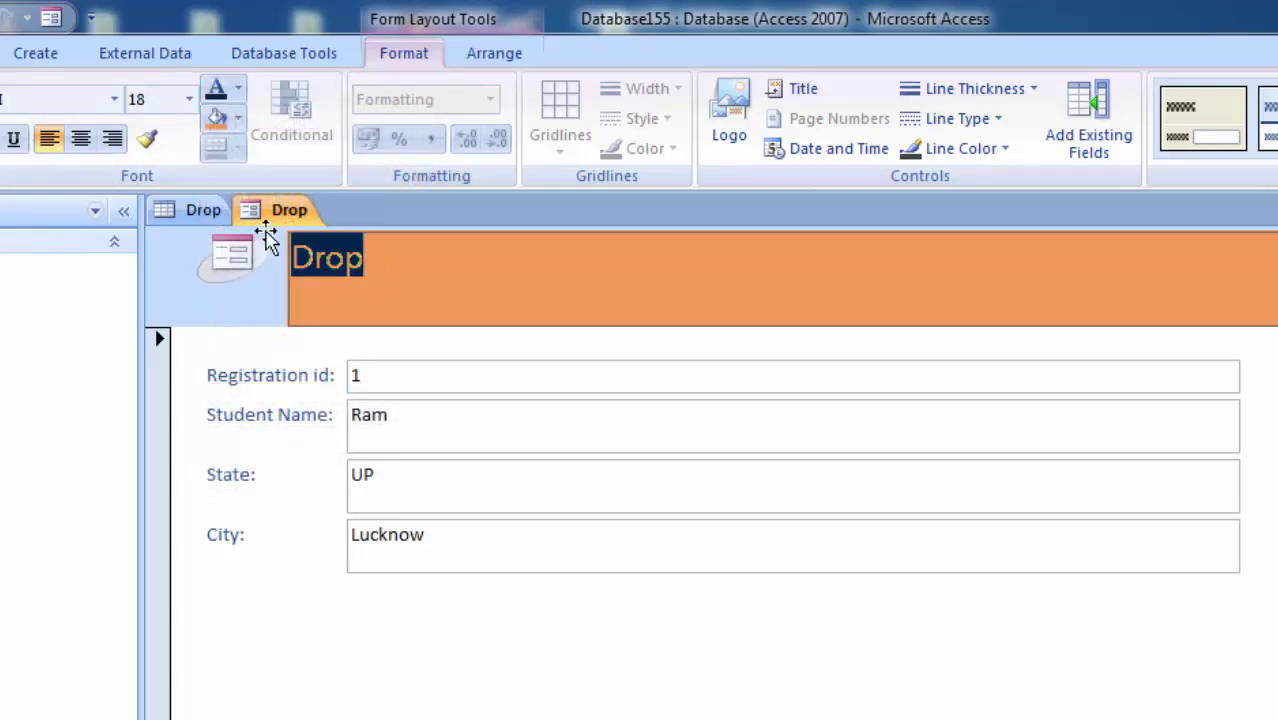
key(Return)
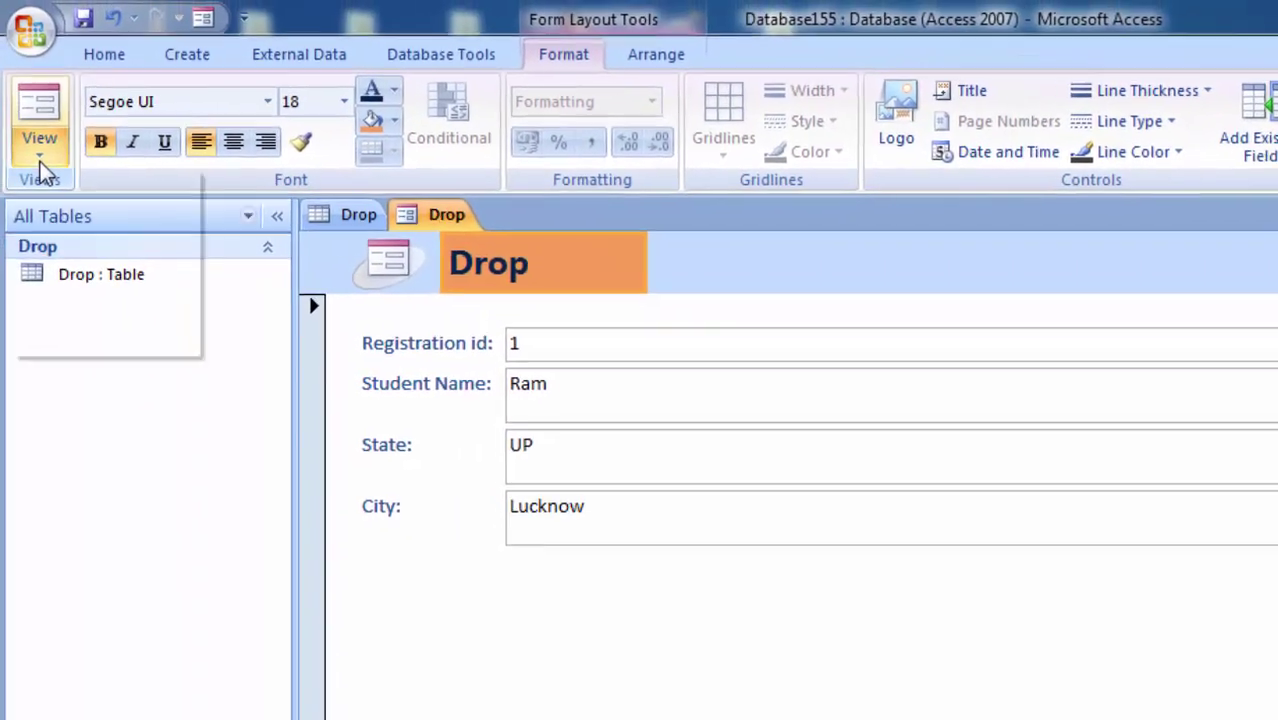
Switch the Drop form to Design view and drag the Form Header boundary down to enlarge it.
click(41, 148)
click(94, 338)
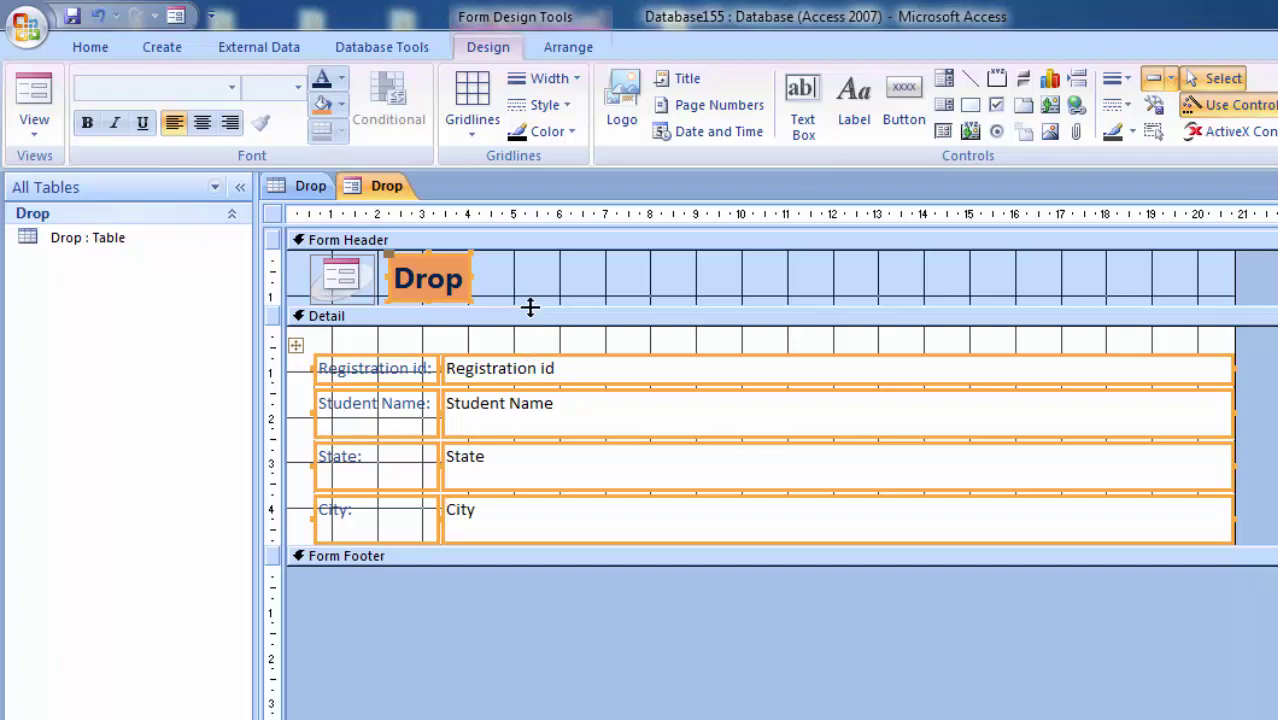
drag(530, 307, 537, 390)
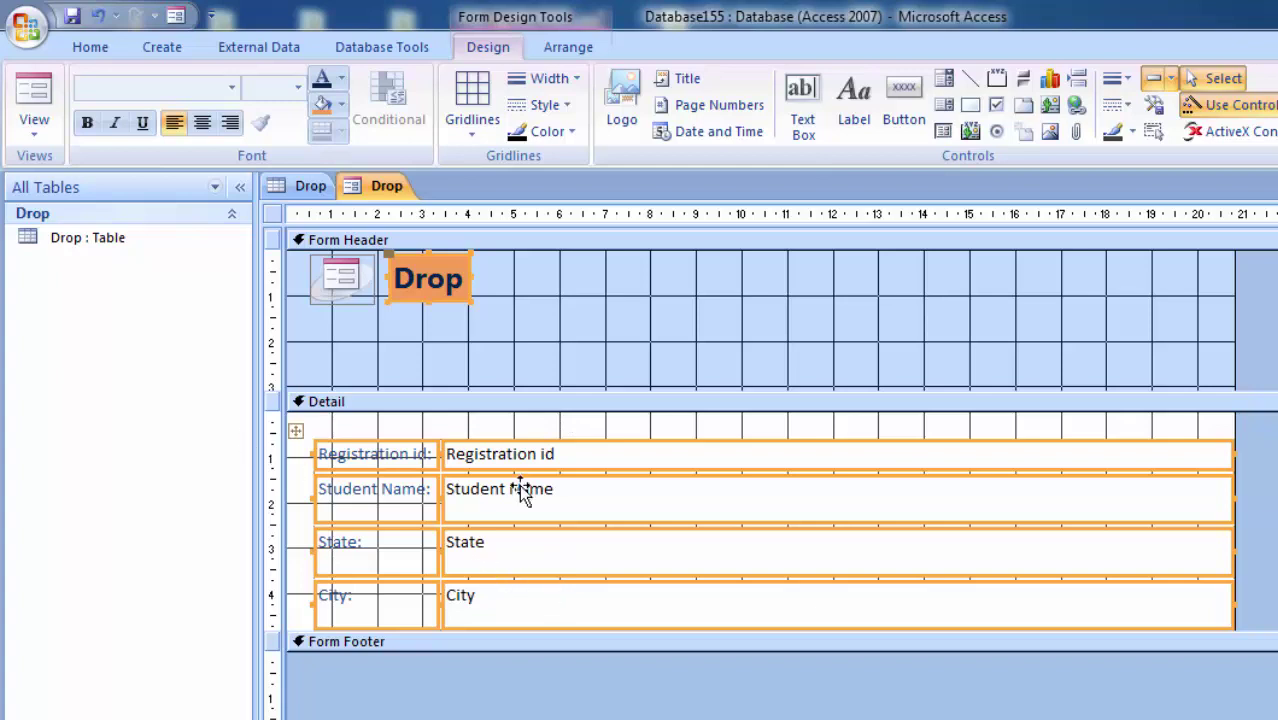
Draw a combo box in the form header set to find a record on the form.
click(943, 82)
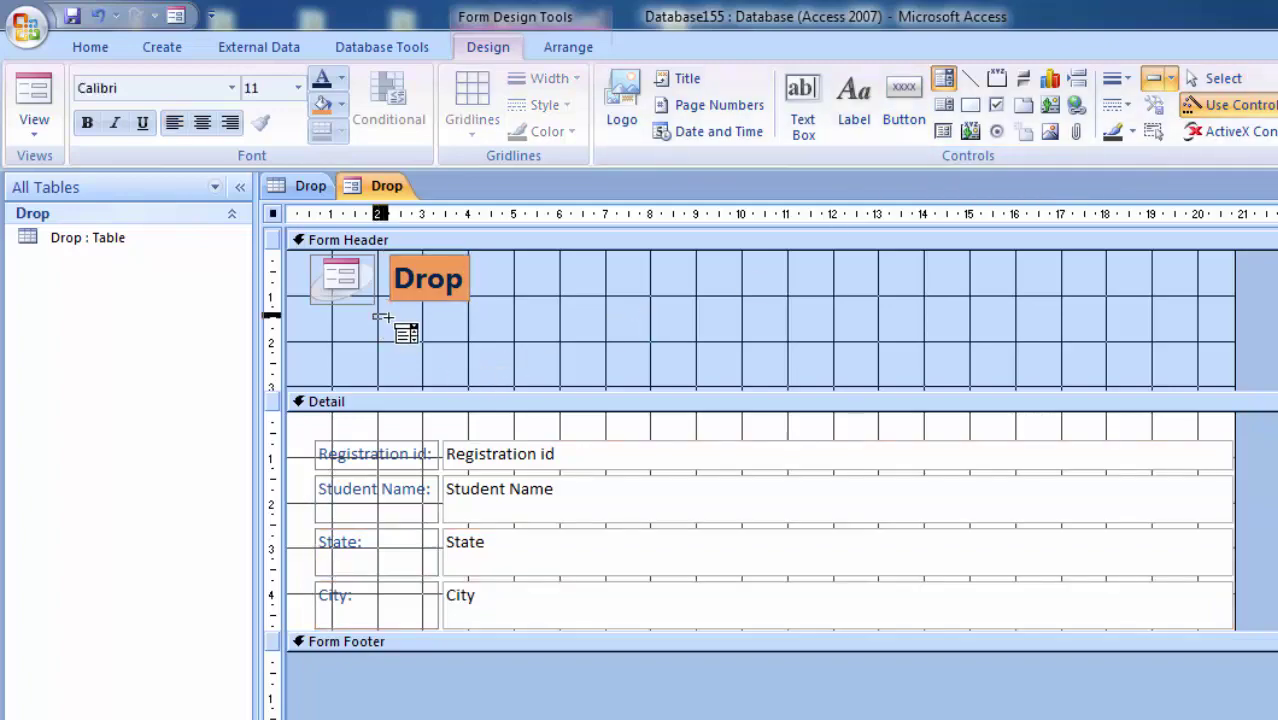
drag(378, 316, 735, 373)
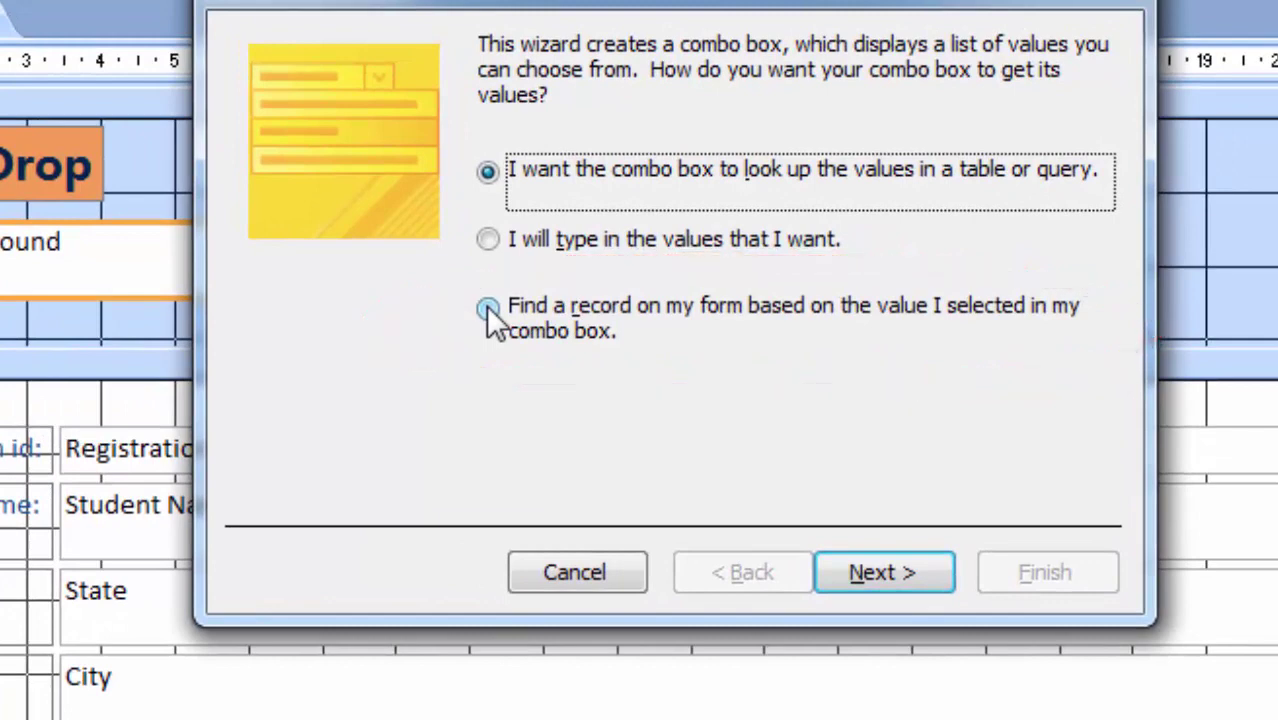
click(487, 307)
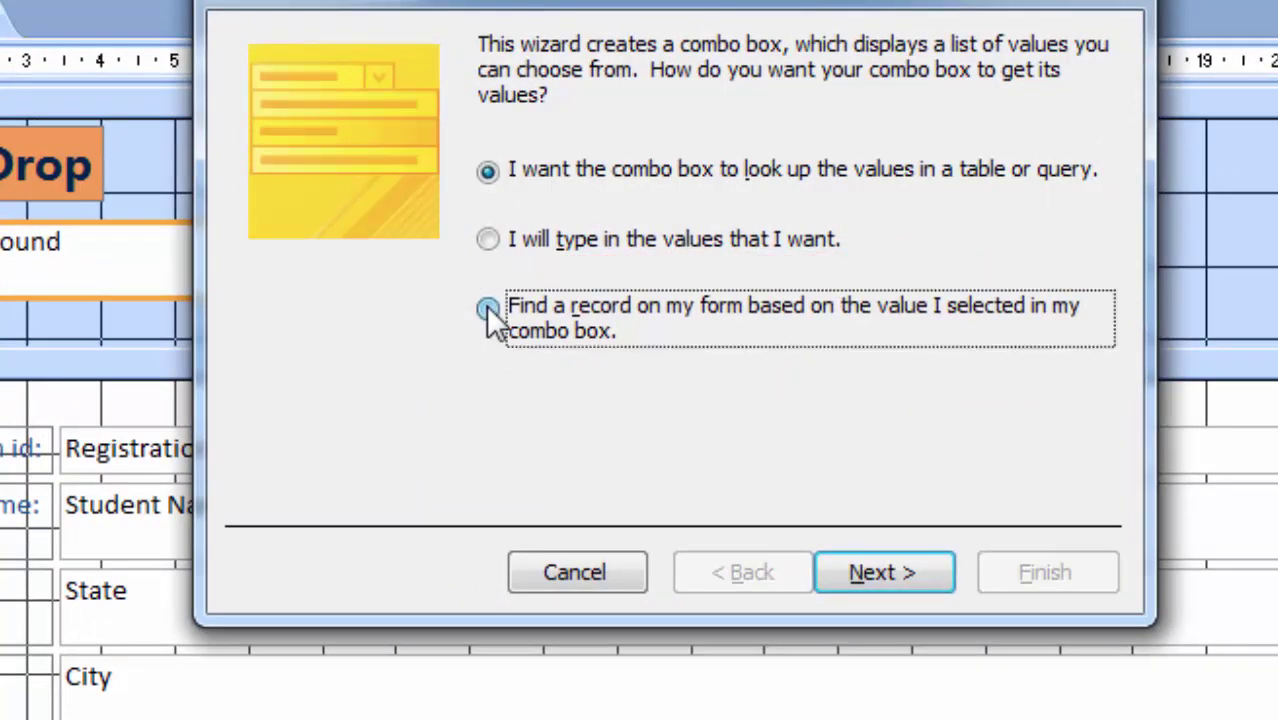
click(885, 570)
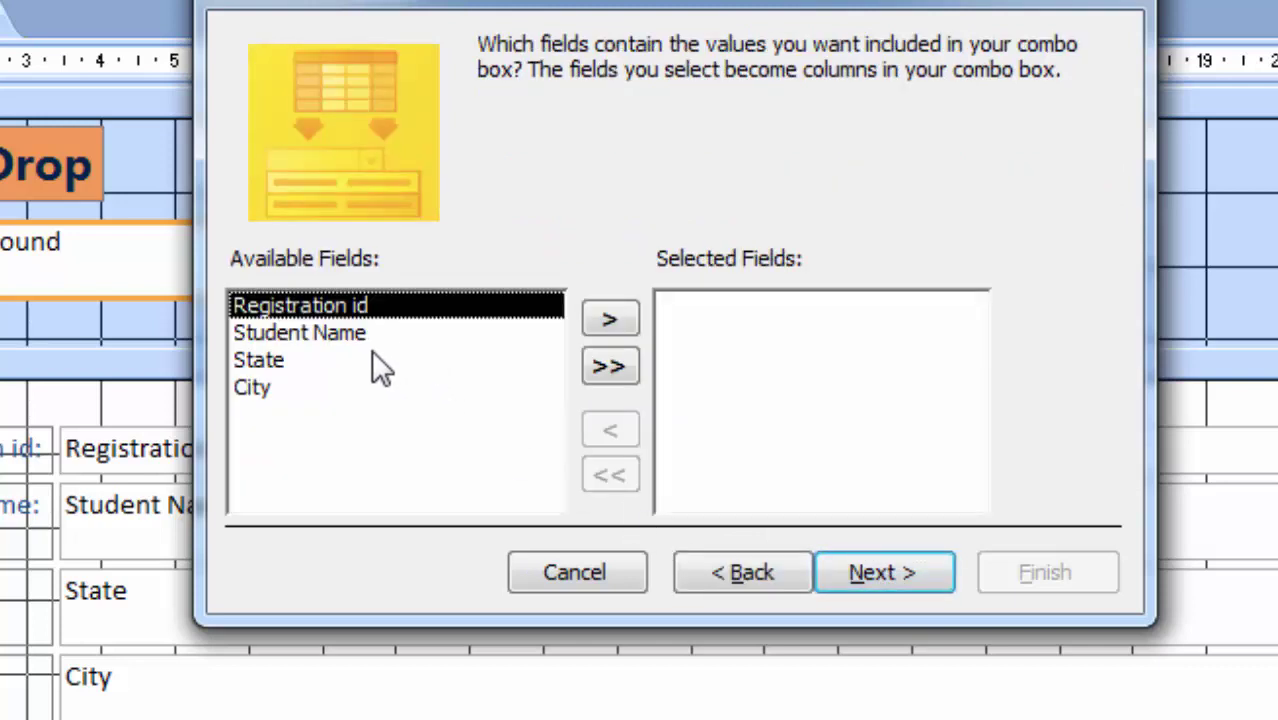
Add the State and City fields to the combo box and show the key column.
click(282, 367)
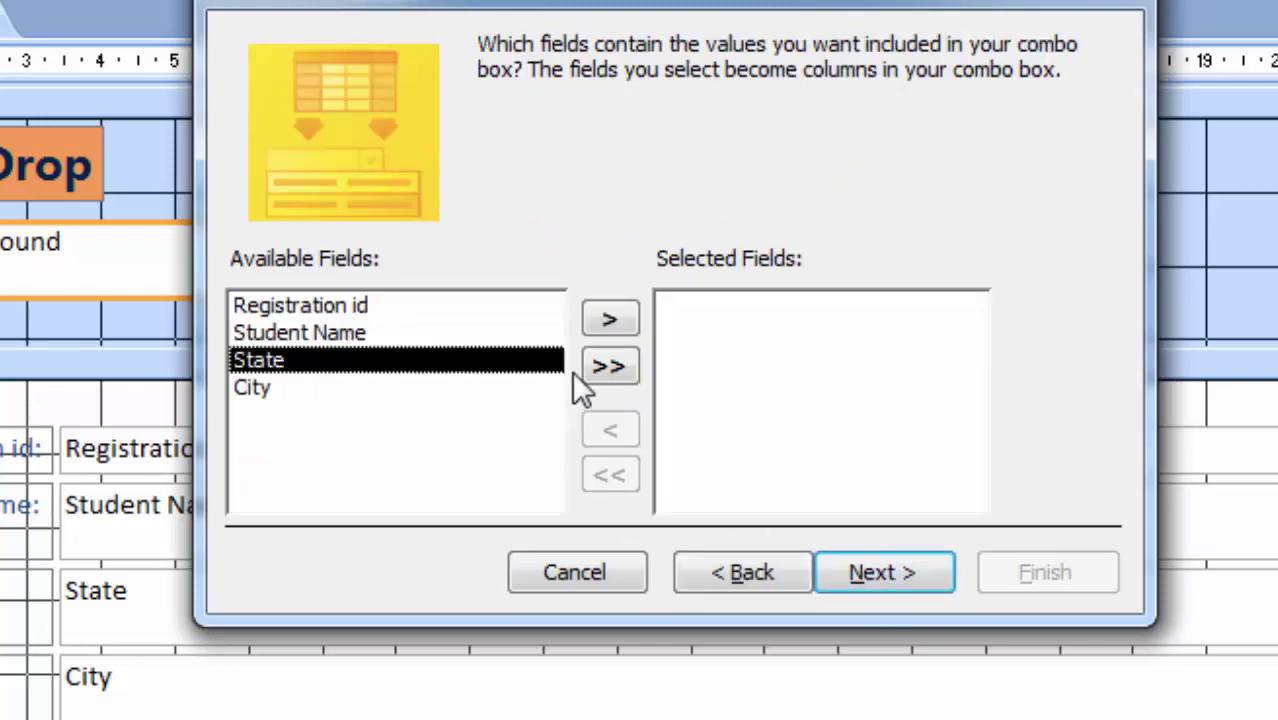
click(611, 320)
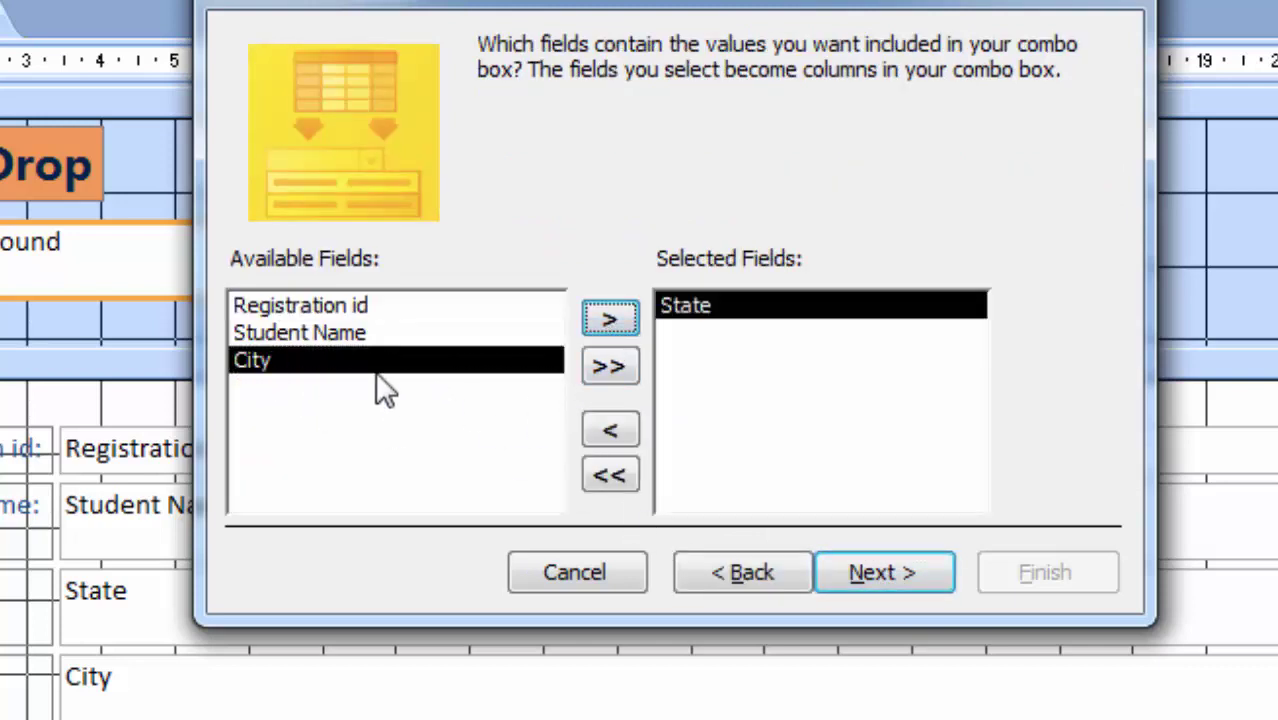
click(612, 316)
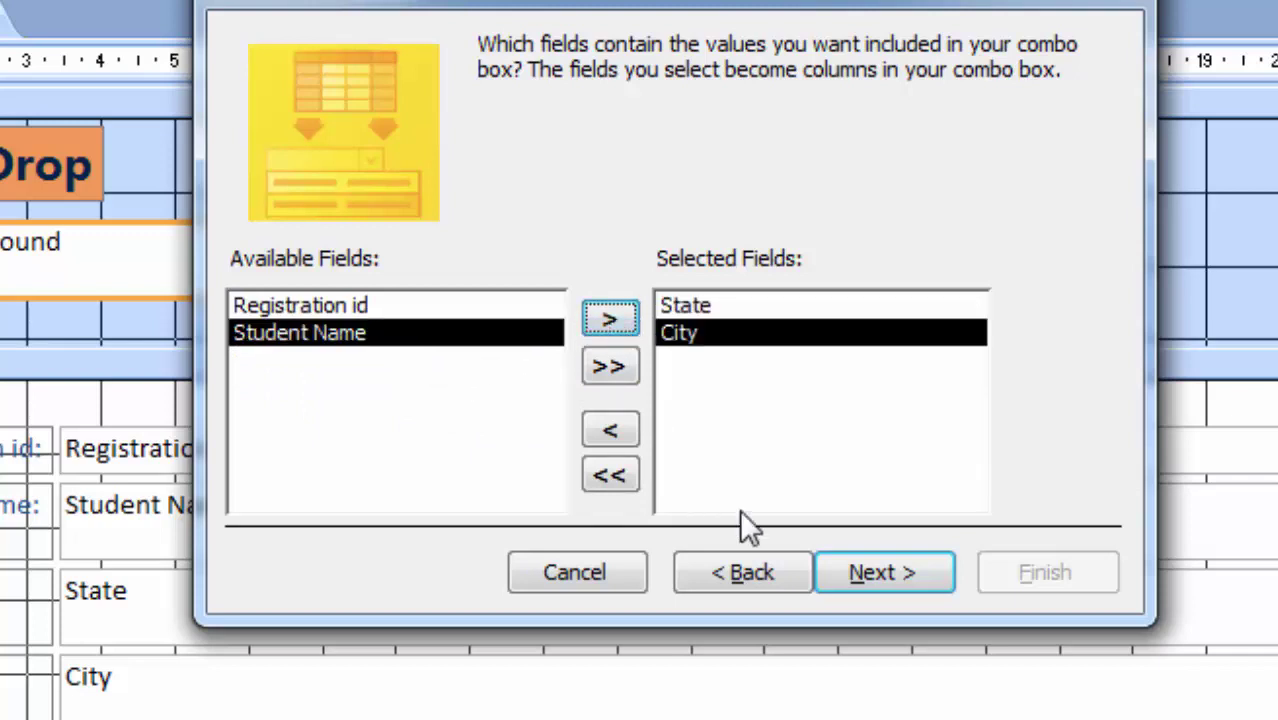
click(840, 570)
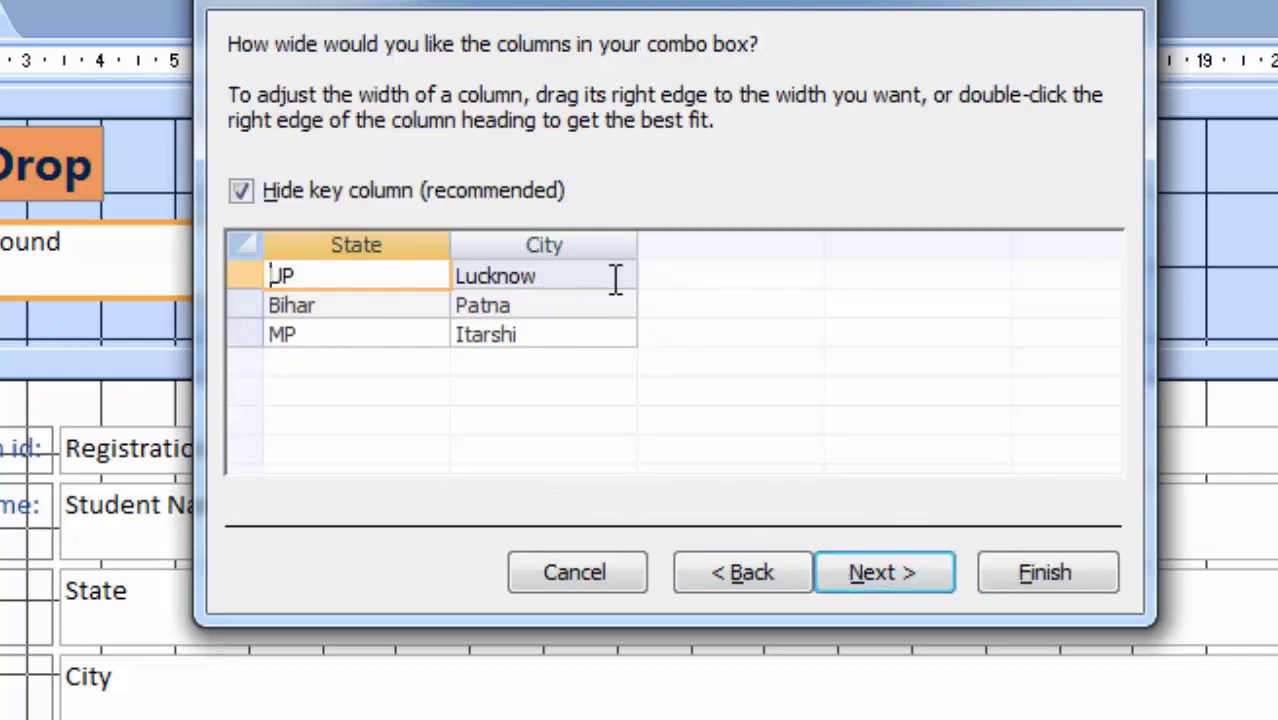
click(241, 191)
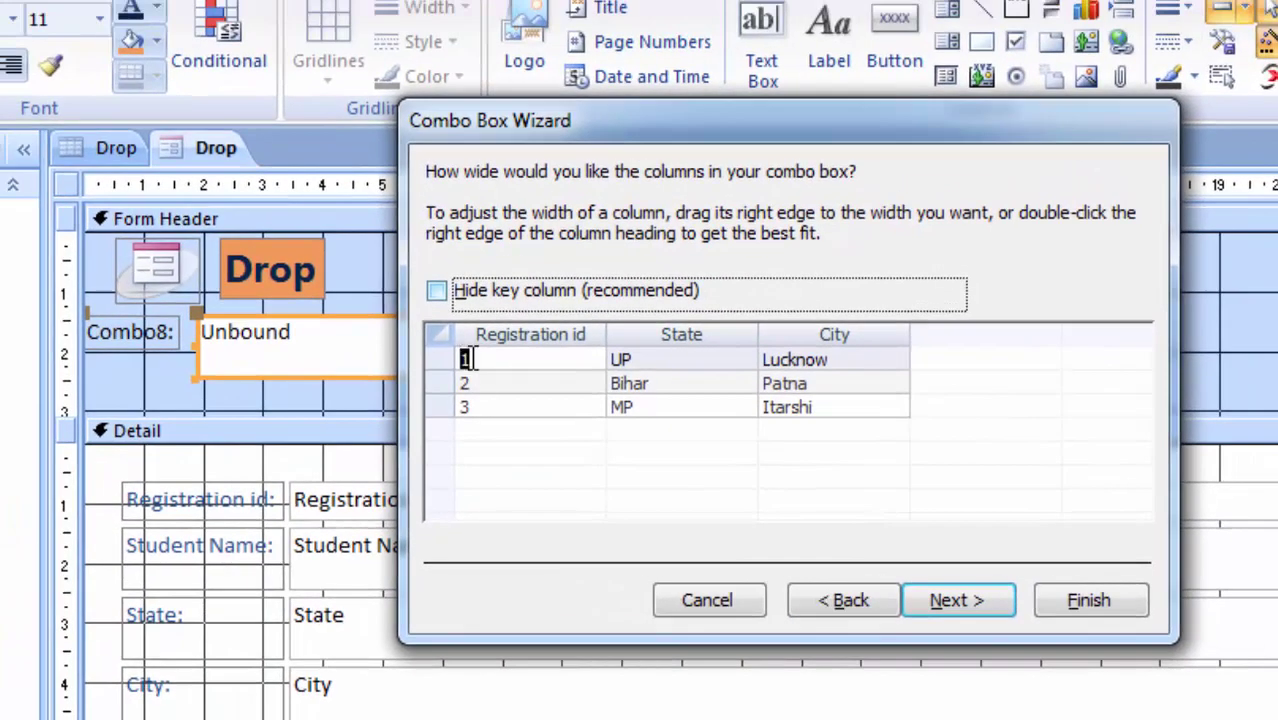
Go back and change the combo box fields to only Registration id and State.
click(850, 338)
click(845, 601)
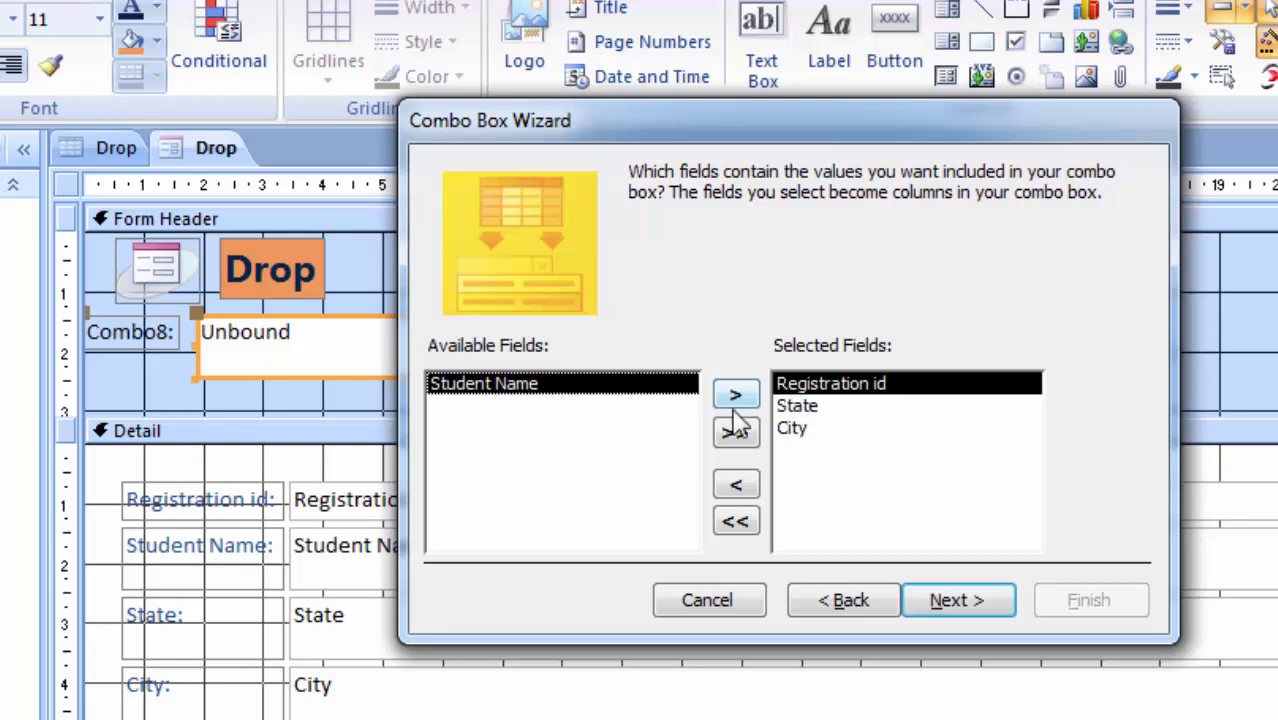
click(737, 486)
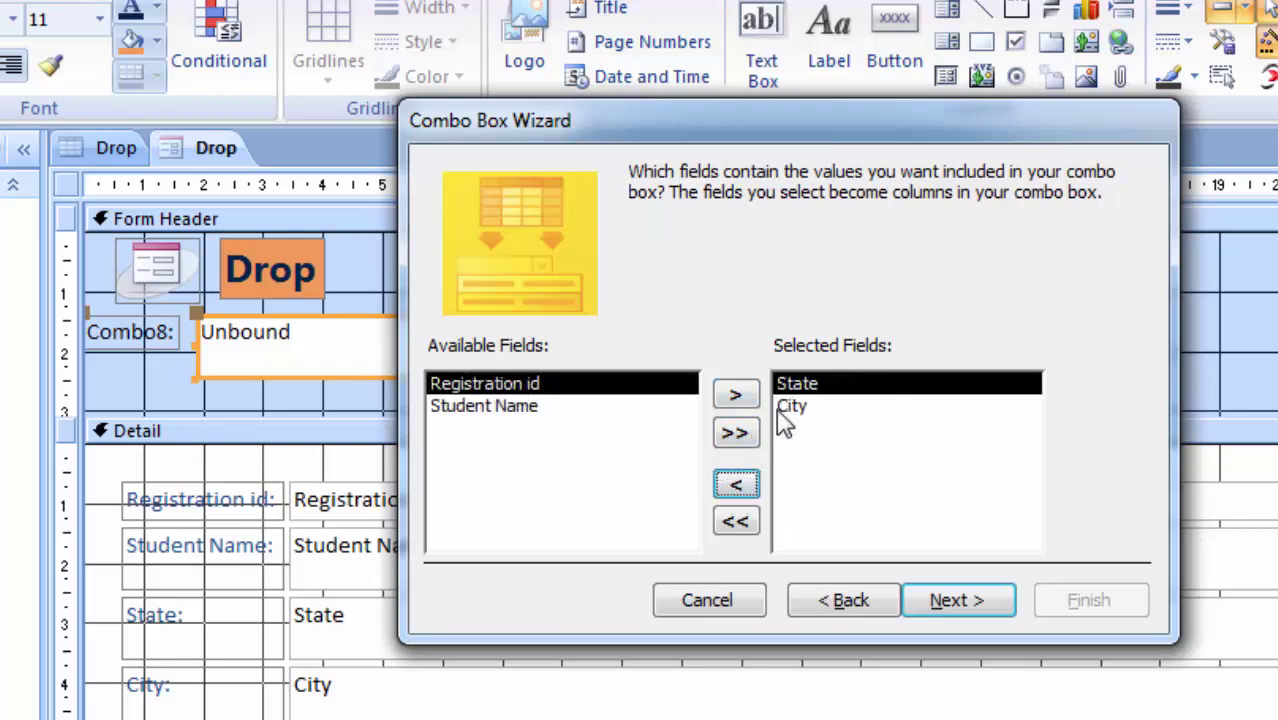
click(737, 486)
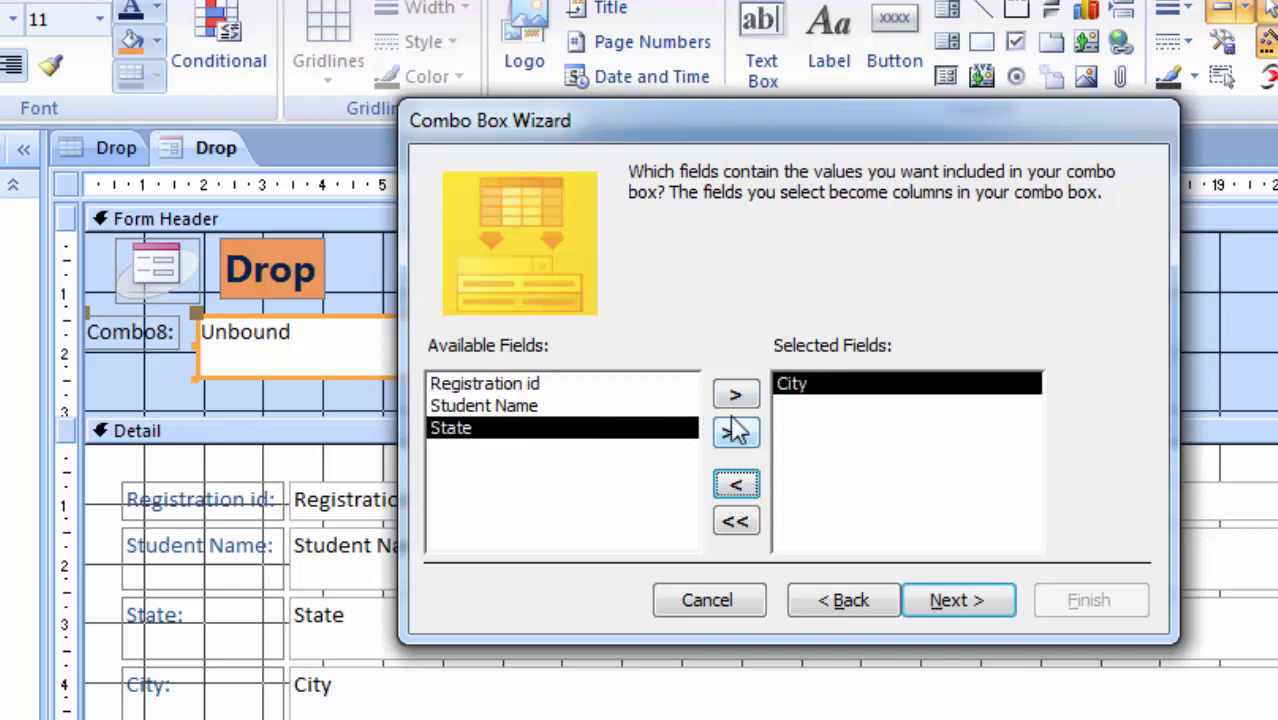
click(737, 484)
click(588, 388)
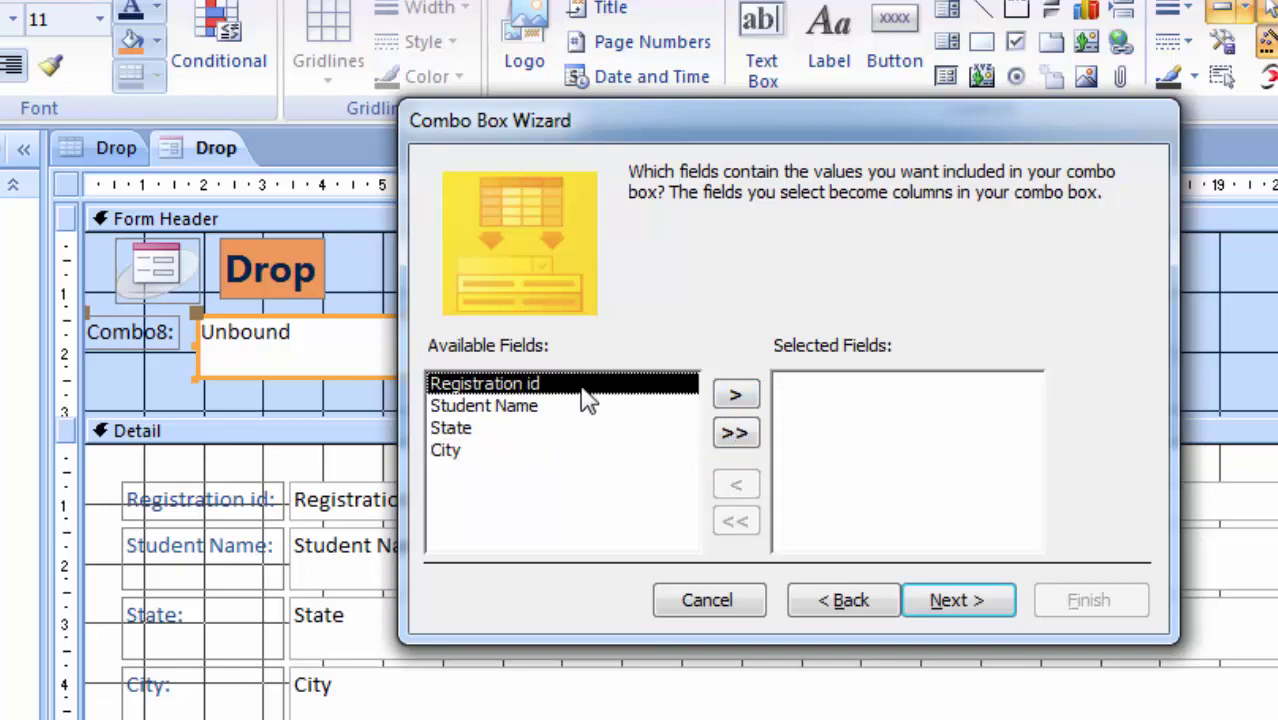
click(736, 397)
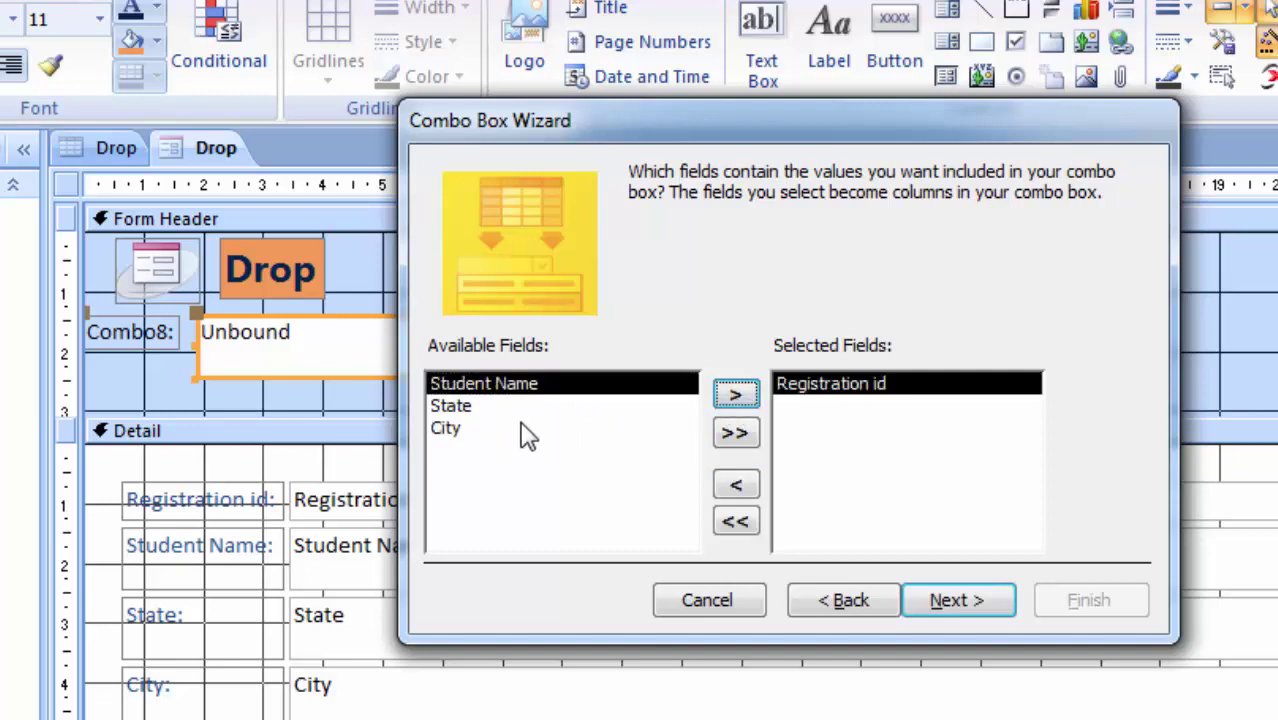
click(522, 406)
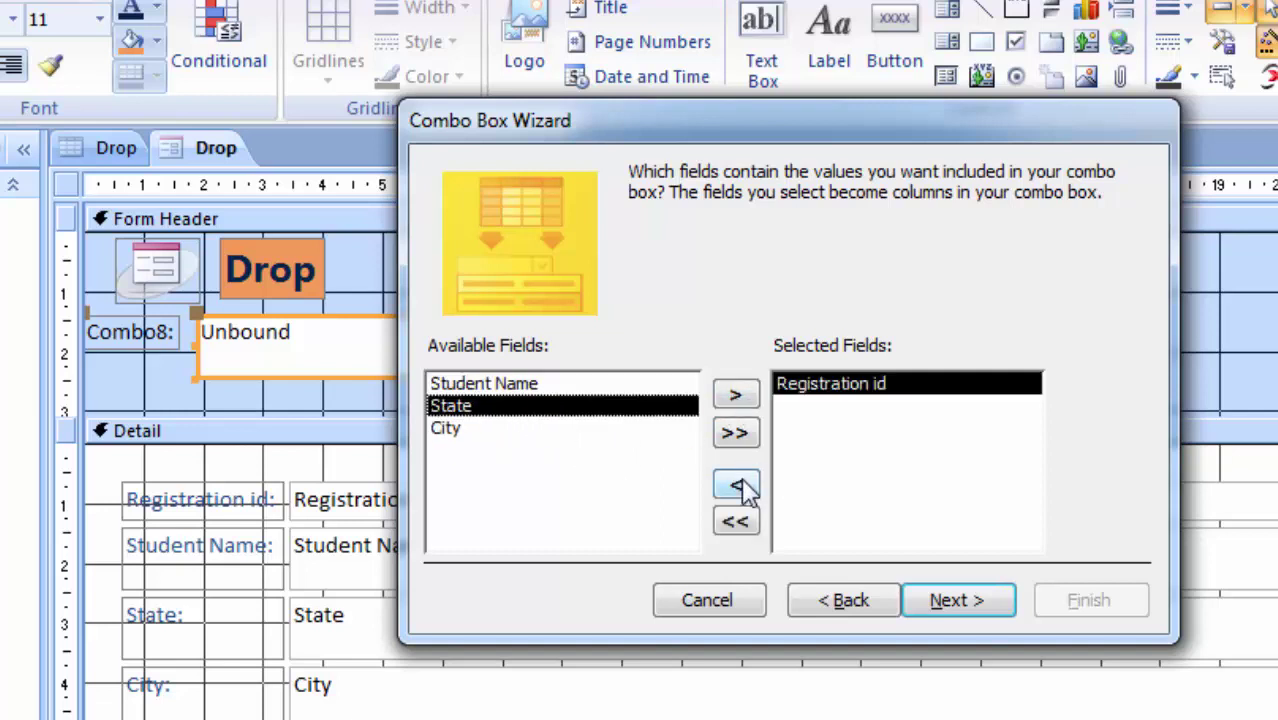
click(736, 396)
Widen the State column and finish the combo box with the label State1.
click(945, 602)
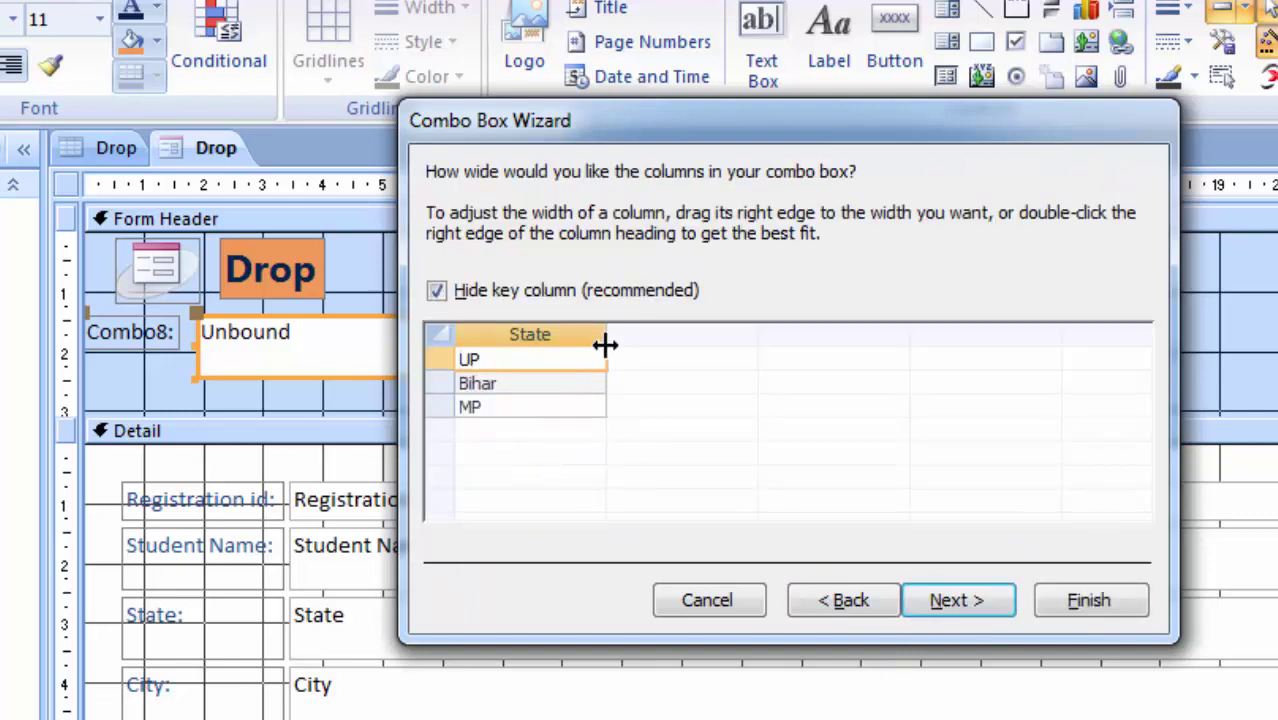
drag(607, 343, 630, 380)
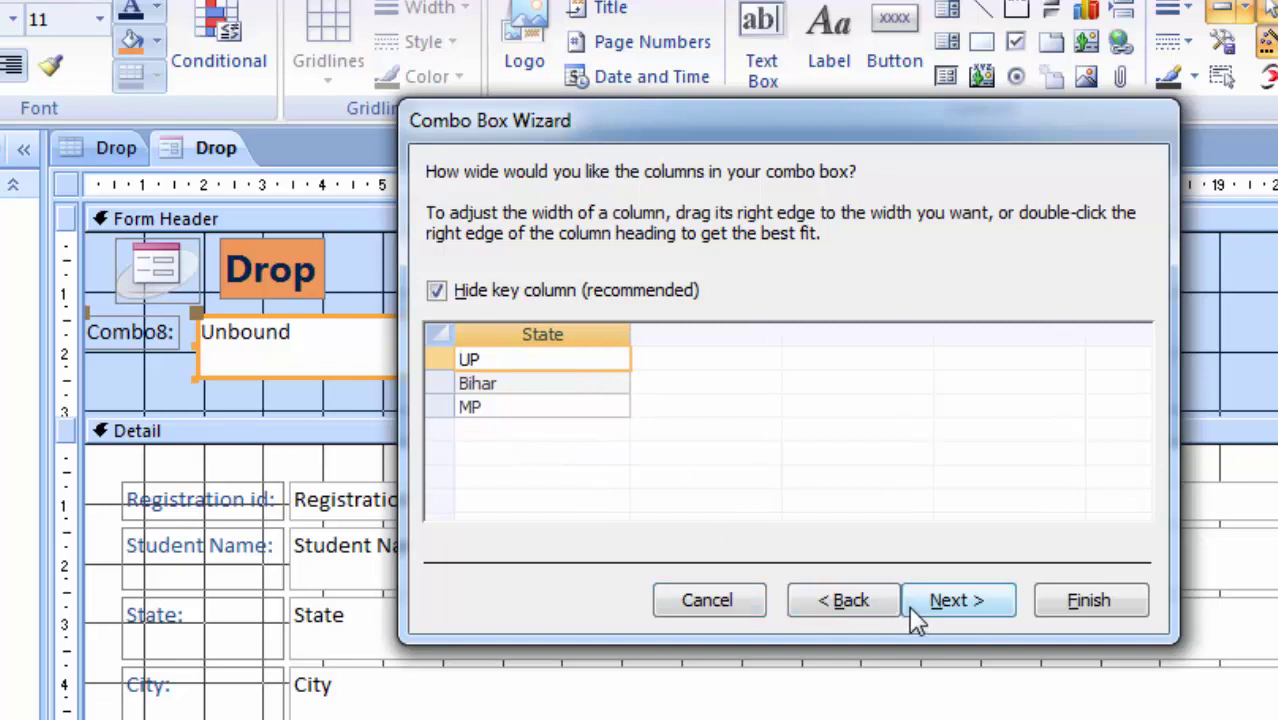
click(945, 604)
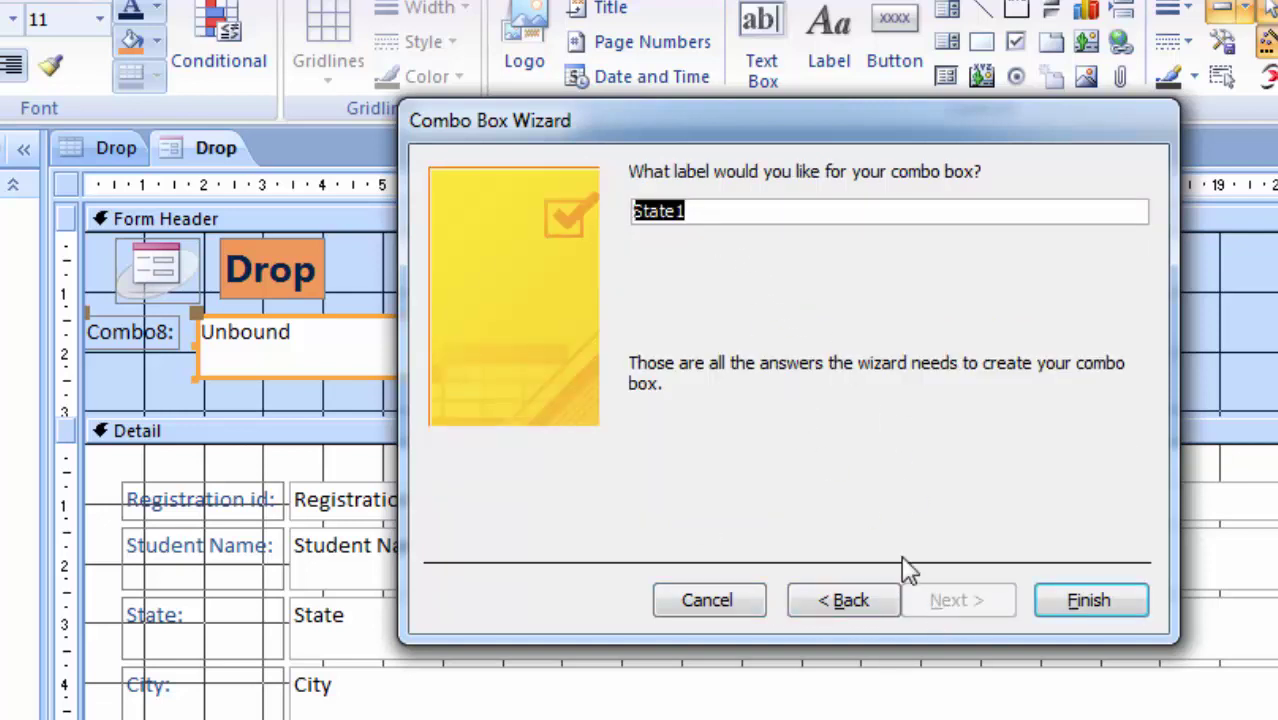
click(1068, 602)
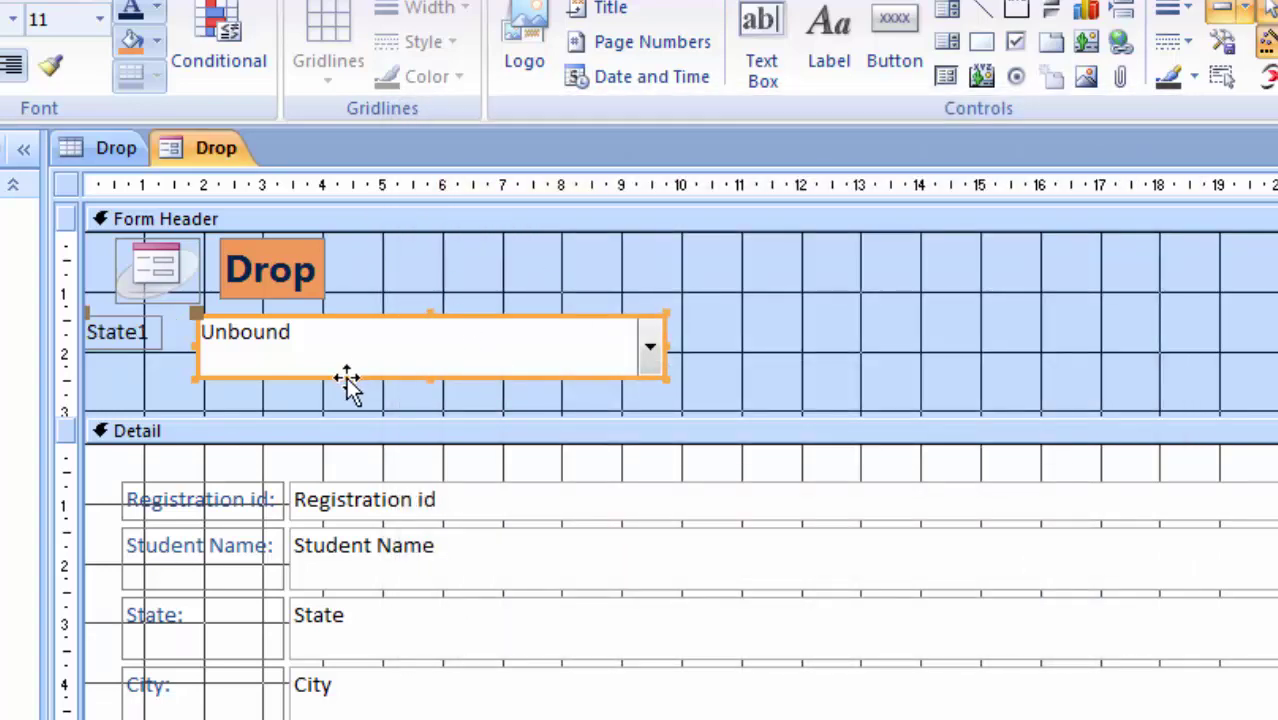
Move the State1 combo box up and right, enlarge its label leftward, and switch to Form View.
drag(350, 378, 397, 364)
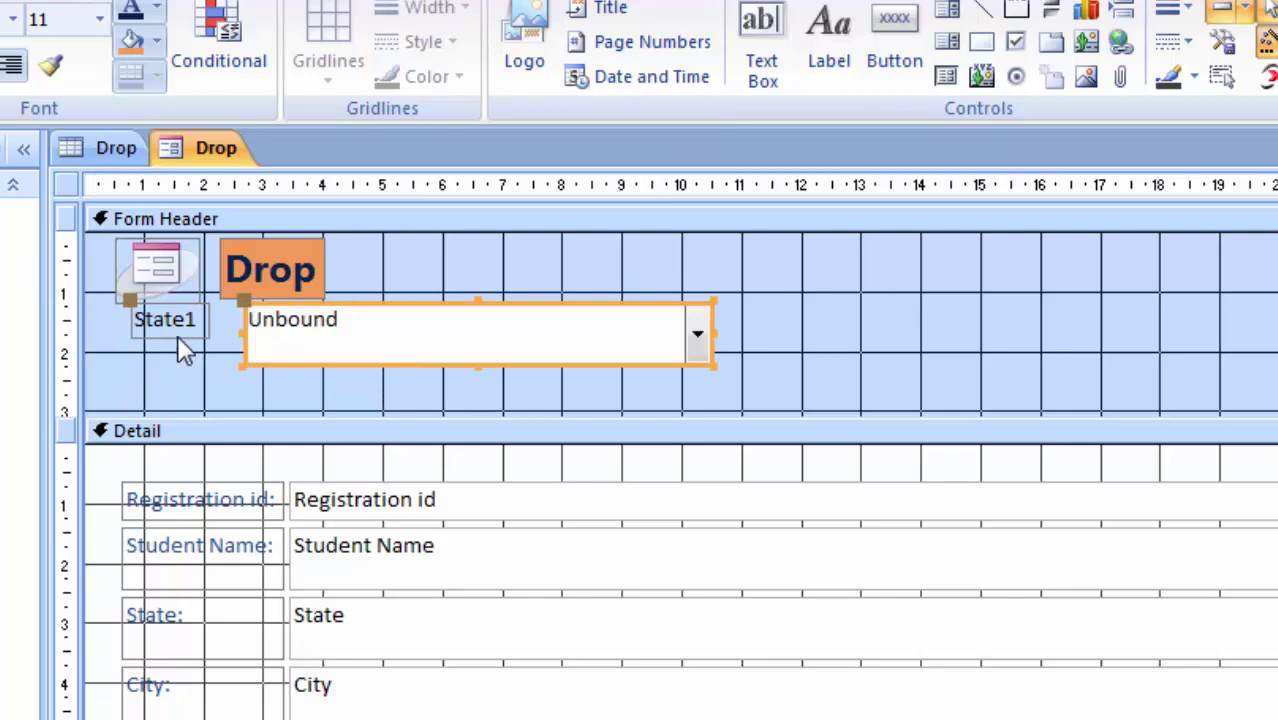
click(177, 334)
drag(130, 340, 93, 352)
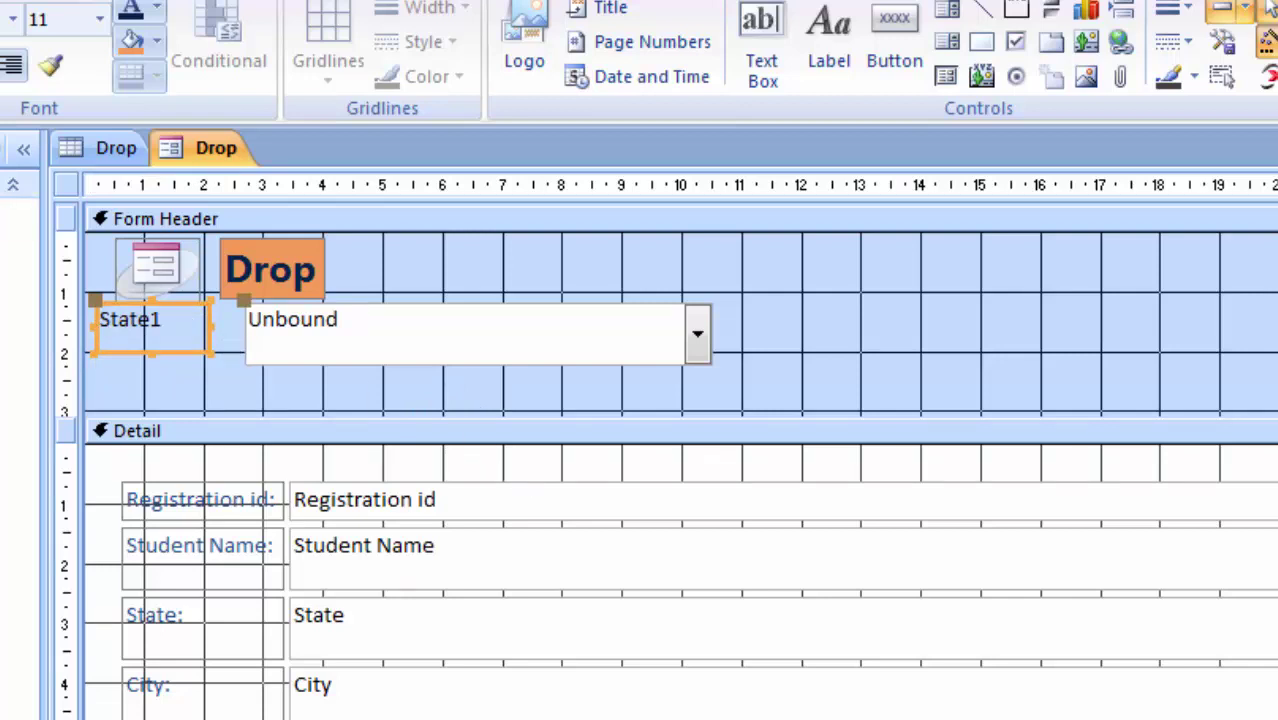
key(F5)
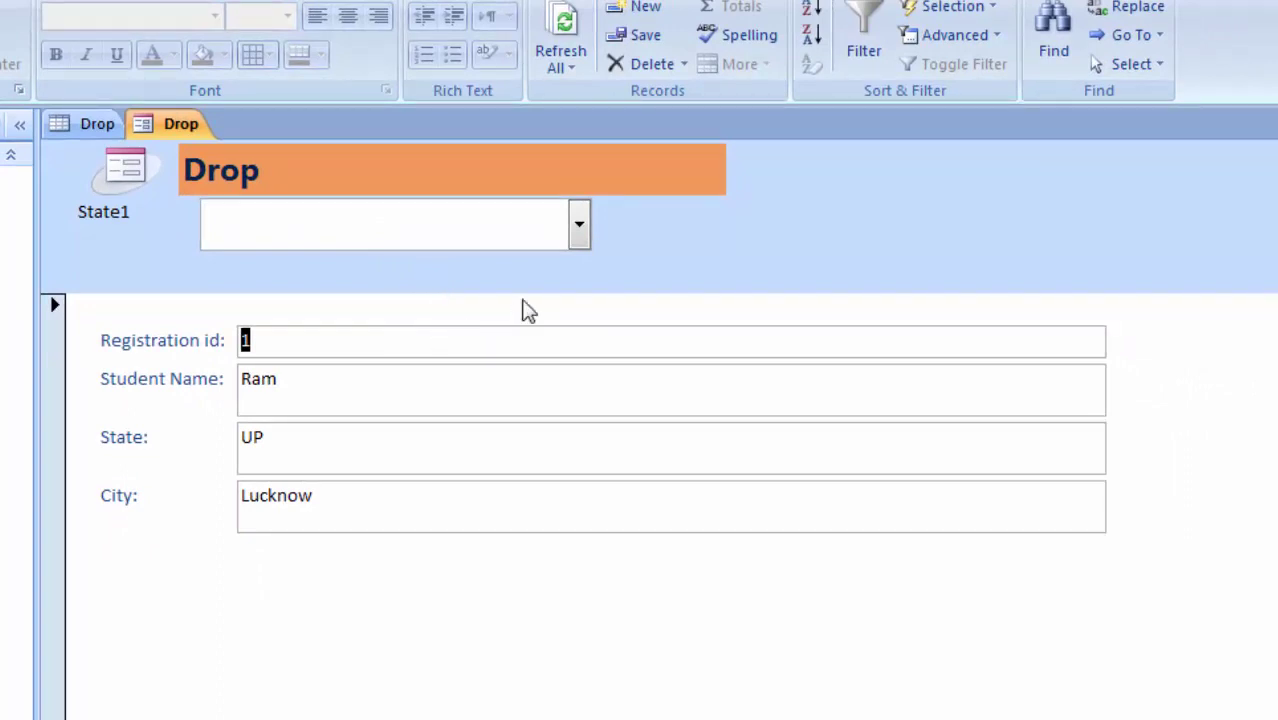
Choose Bihar, then MP, then UP in State1, confirming each jumps to that state's student record.
click(578, 228)
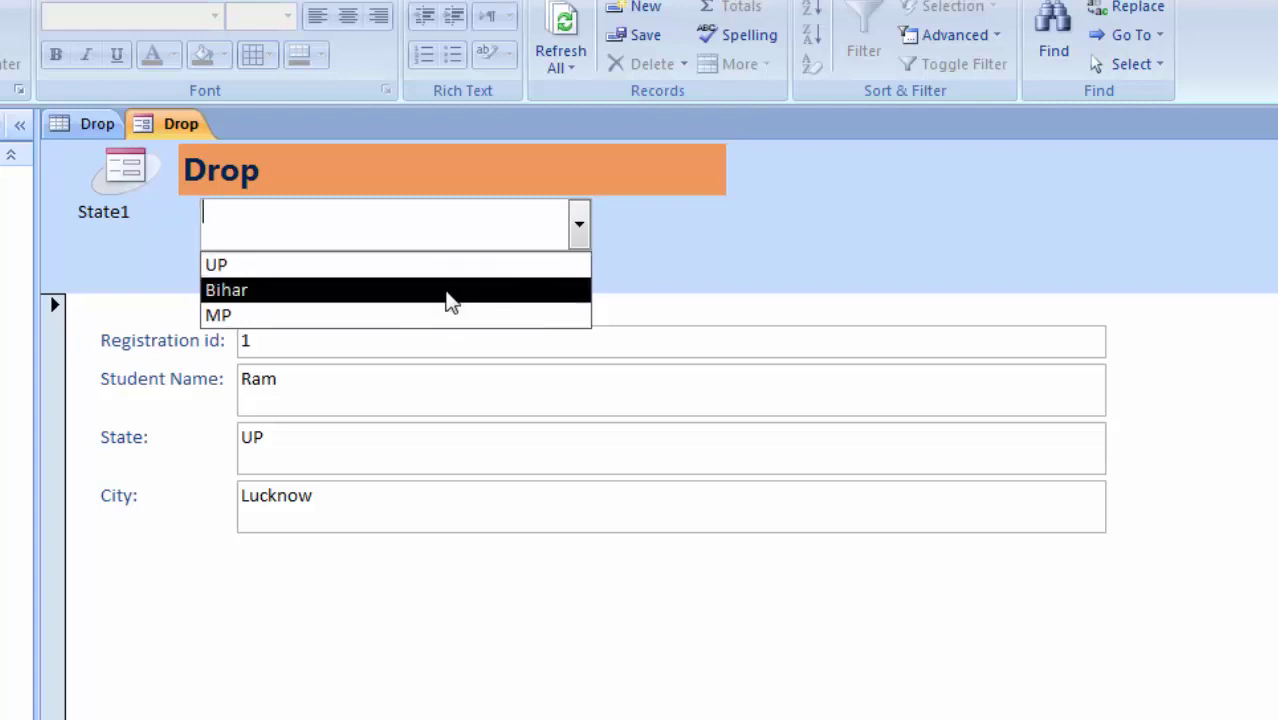
click(450, 290)
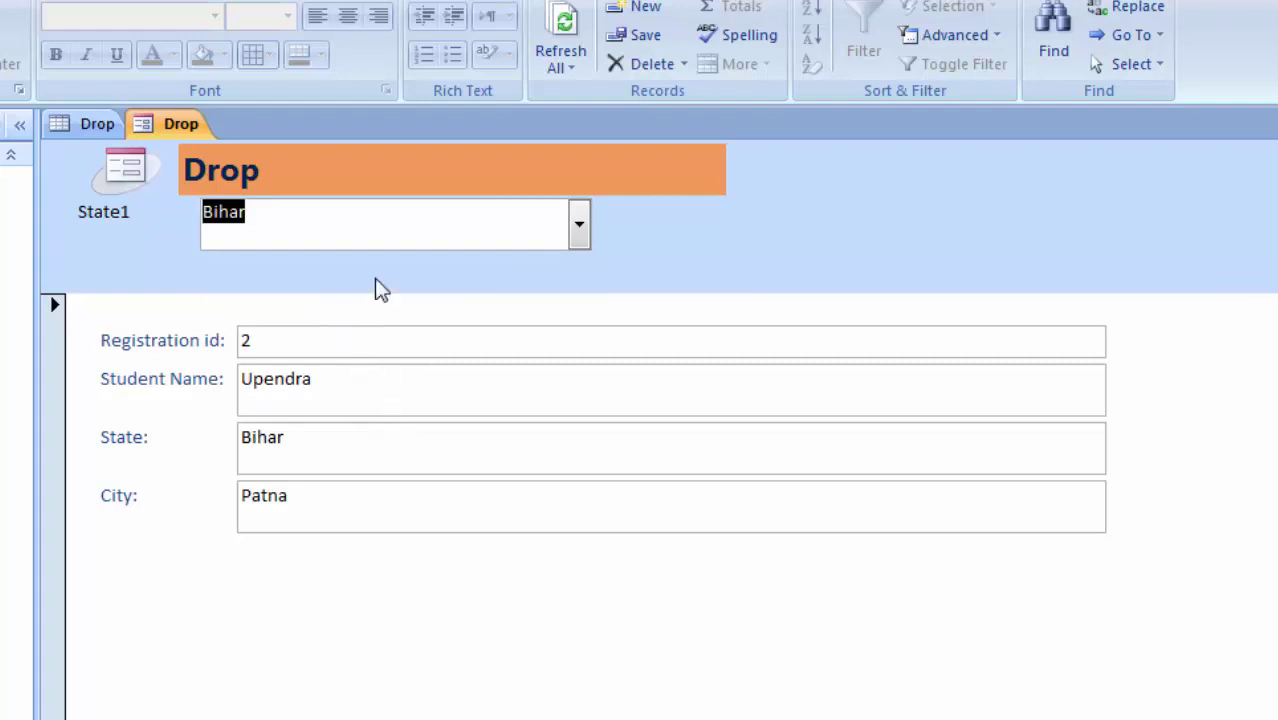
click(578, 228)
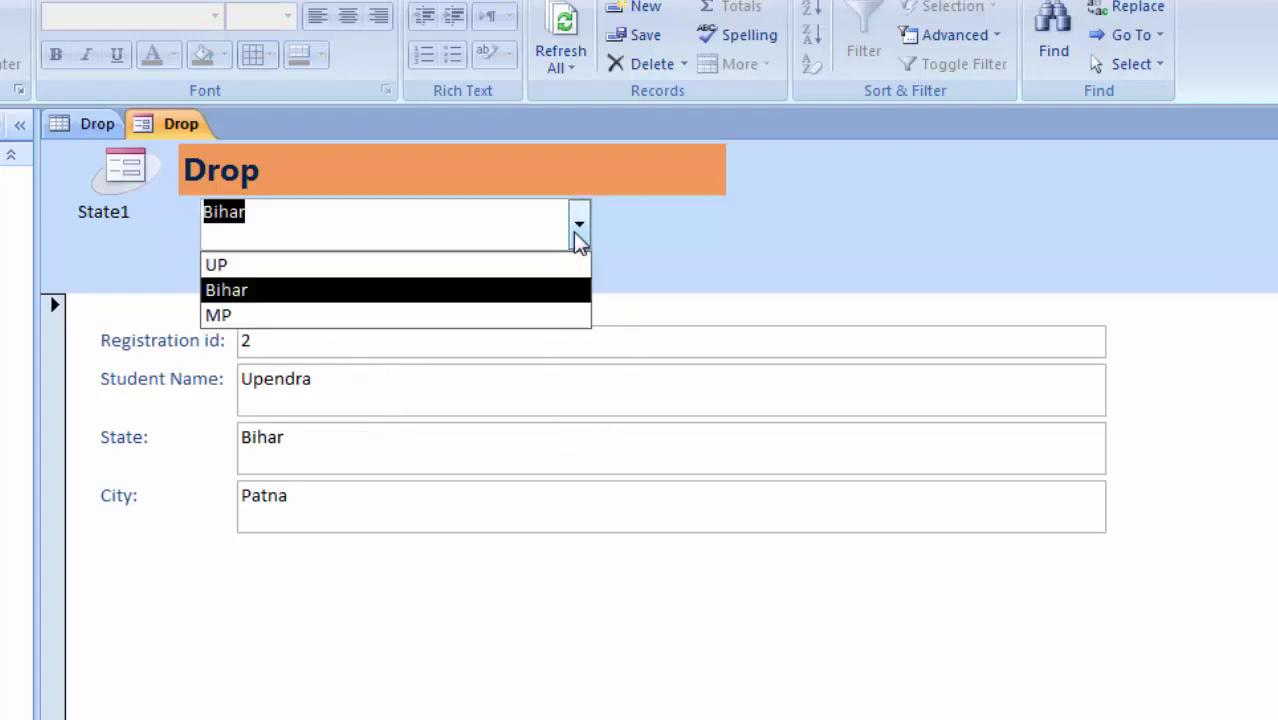
click(516, 318)
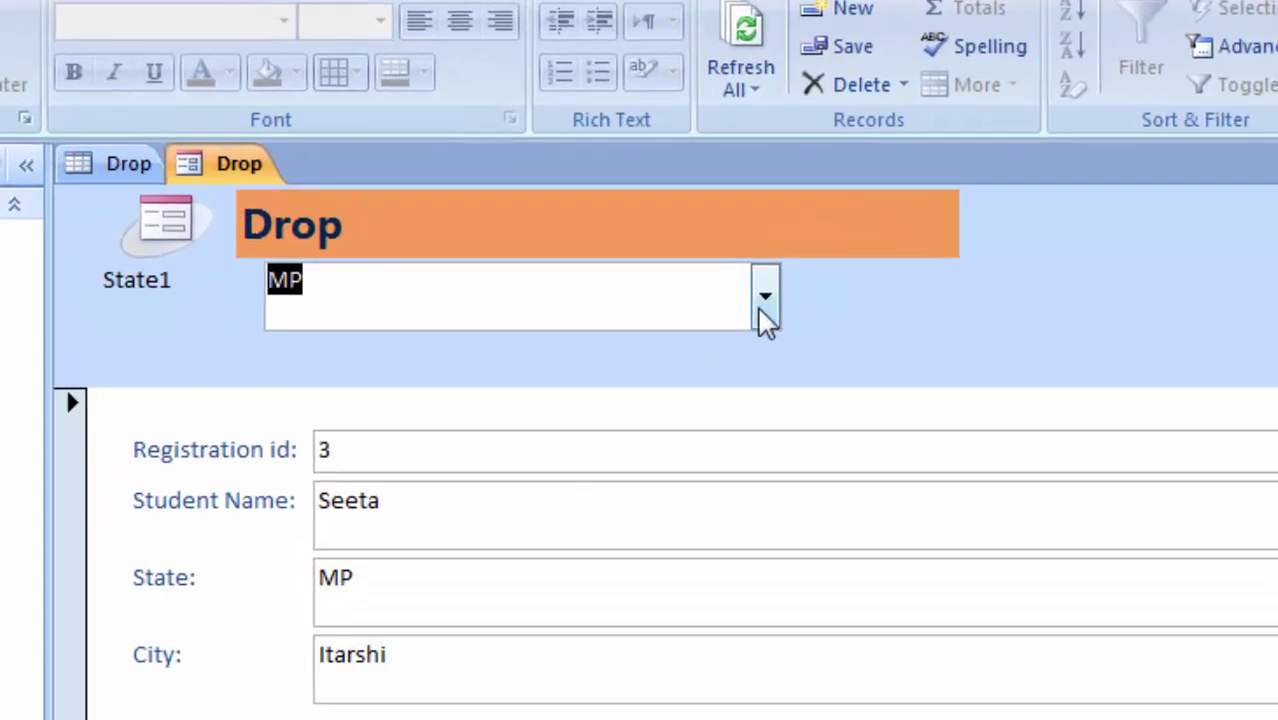
click(763, 310)
click(670, 352)
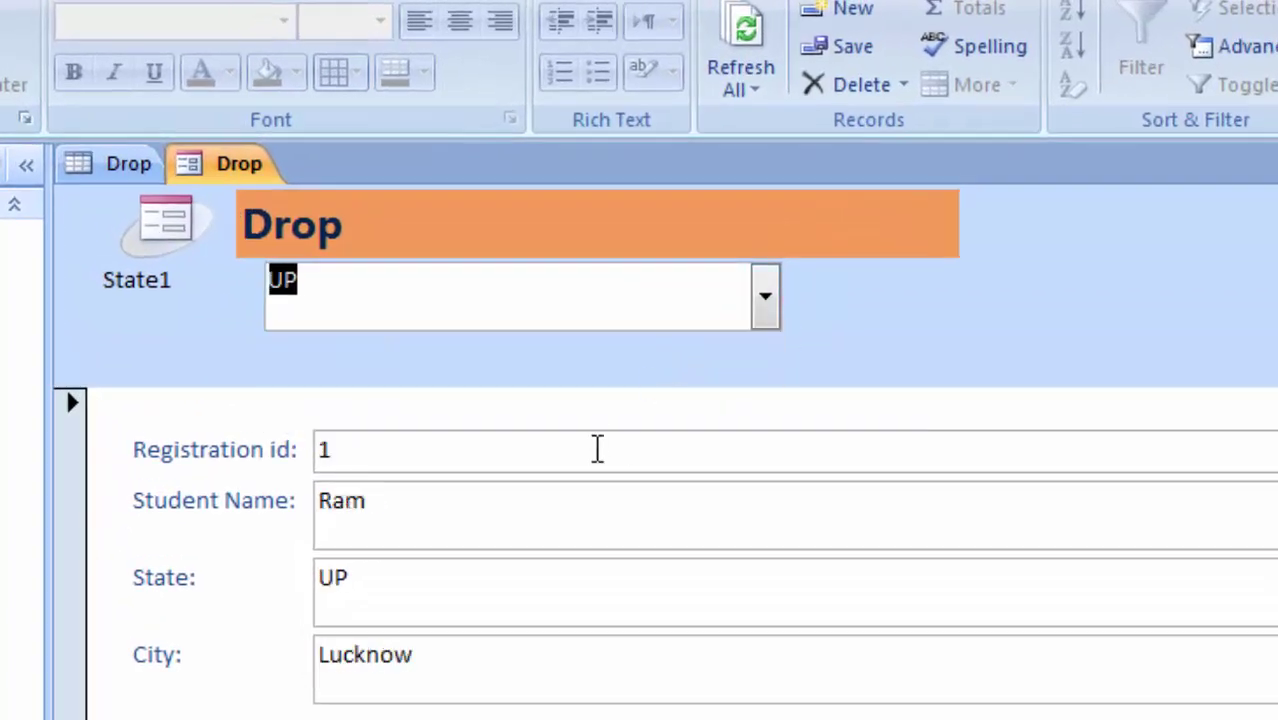